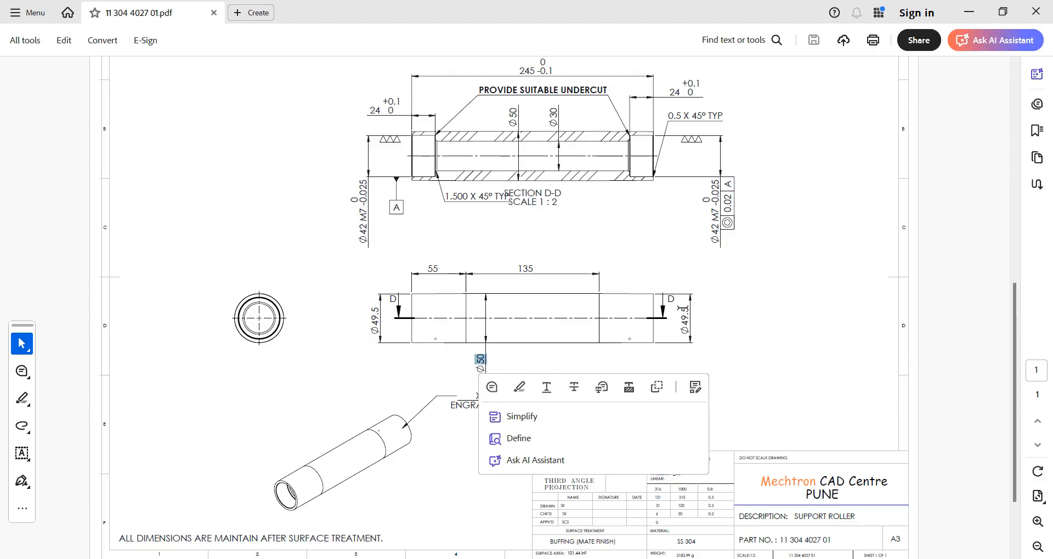
Step: Examine the outer diameters and section lengths in the support roller's section and front views in the PDF drawing
double_click(684, 317)
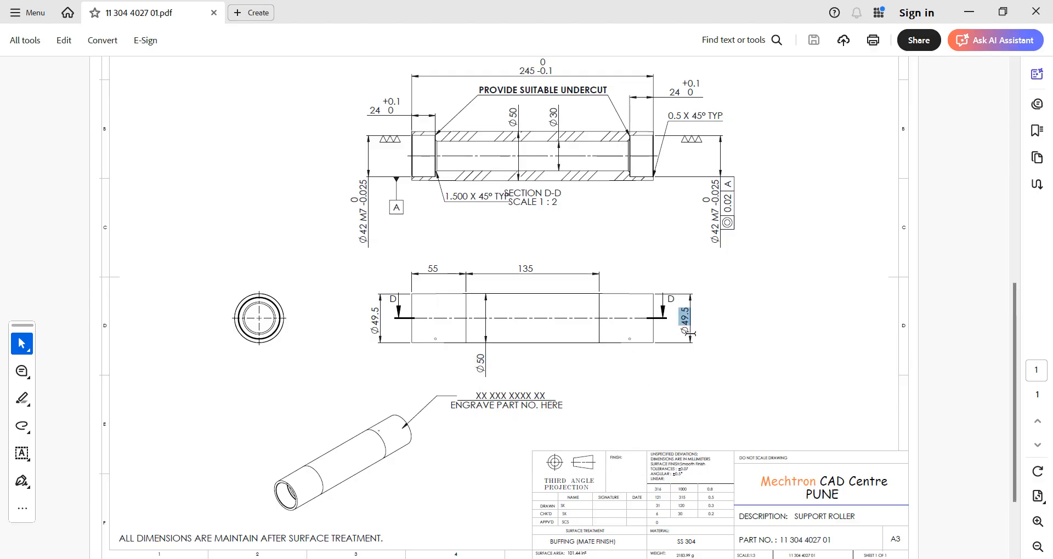
click(650, 302)
scroll(484, 373, up, 3)
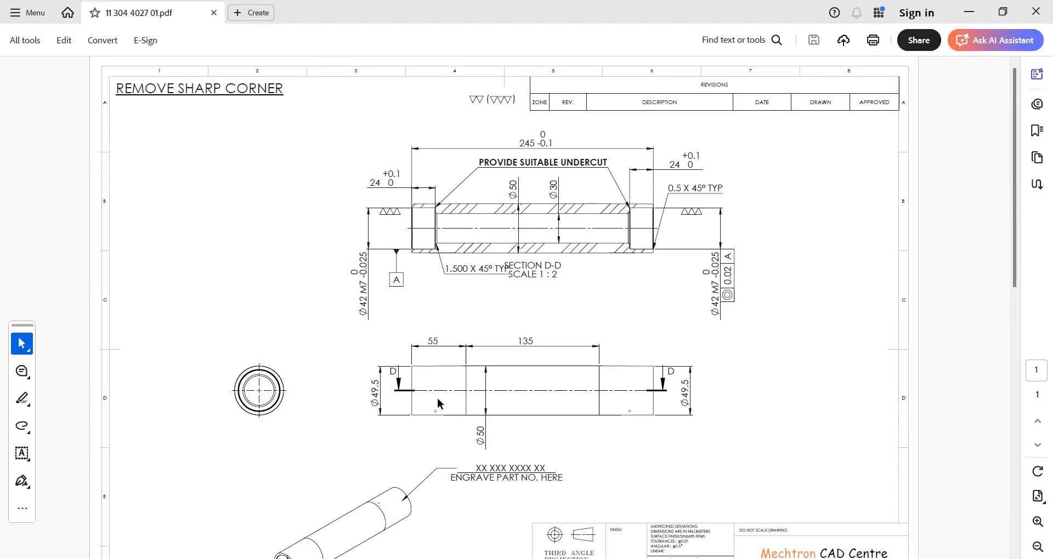
ctrl+scroll(435, 393, up, 10)
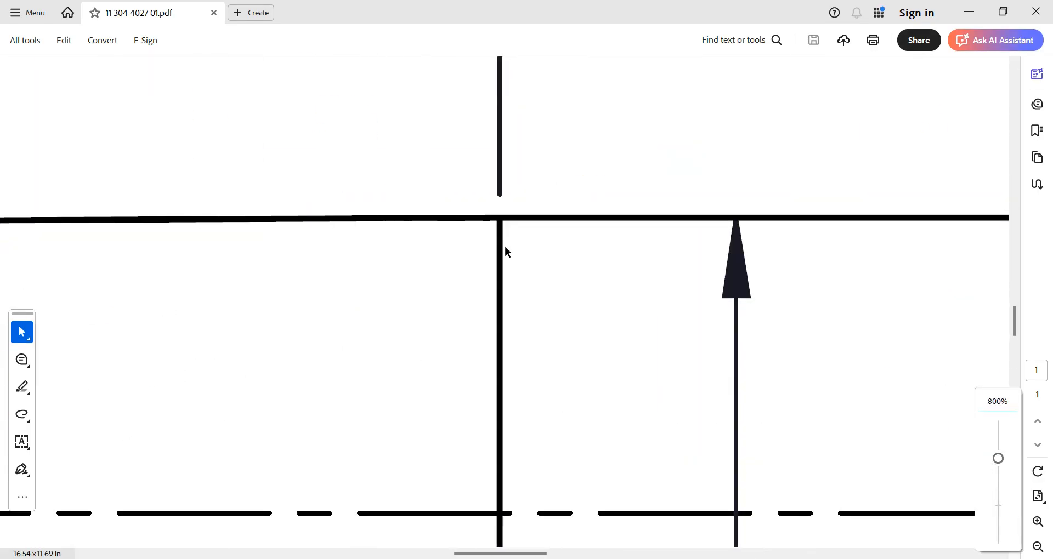
ctrl+scroll(474, 221, down, 10)
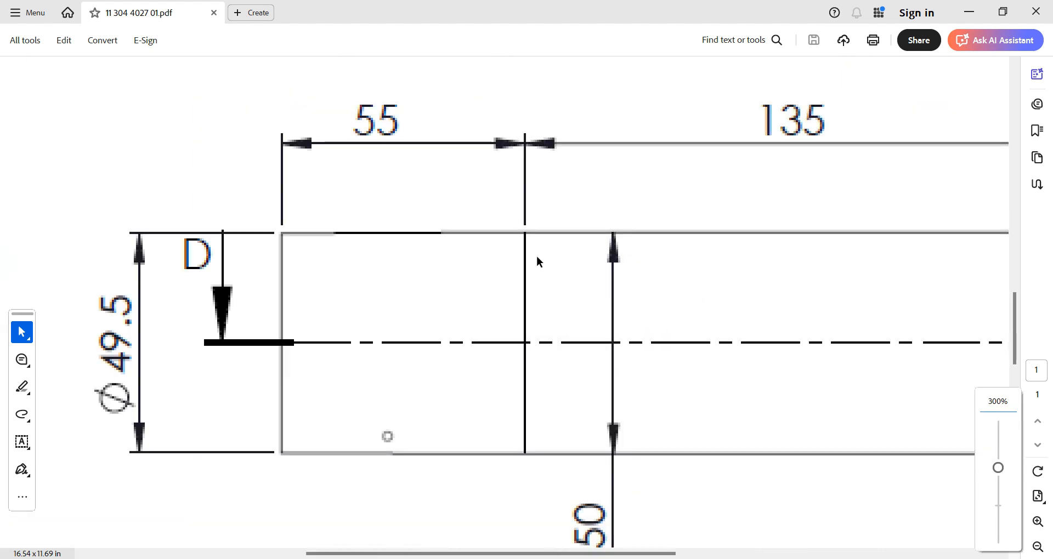
ctrl+scroll(522, 291, down, 3)
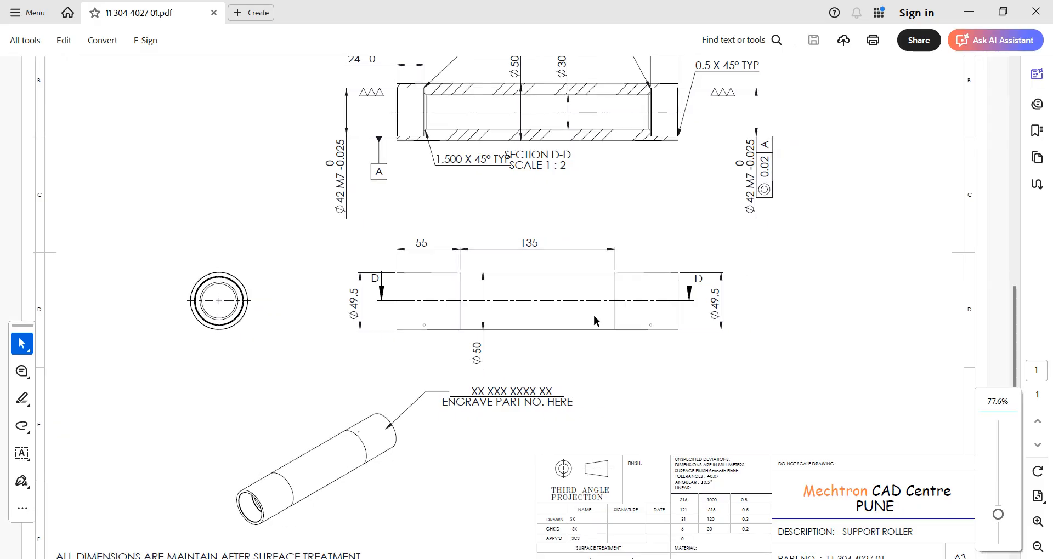
scroll(594, 314, up, 3)
scroll(588, 321, down, 1)
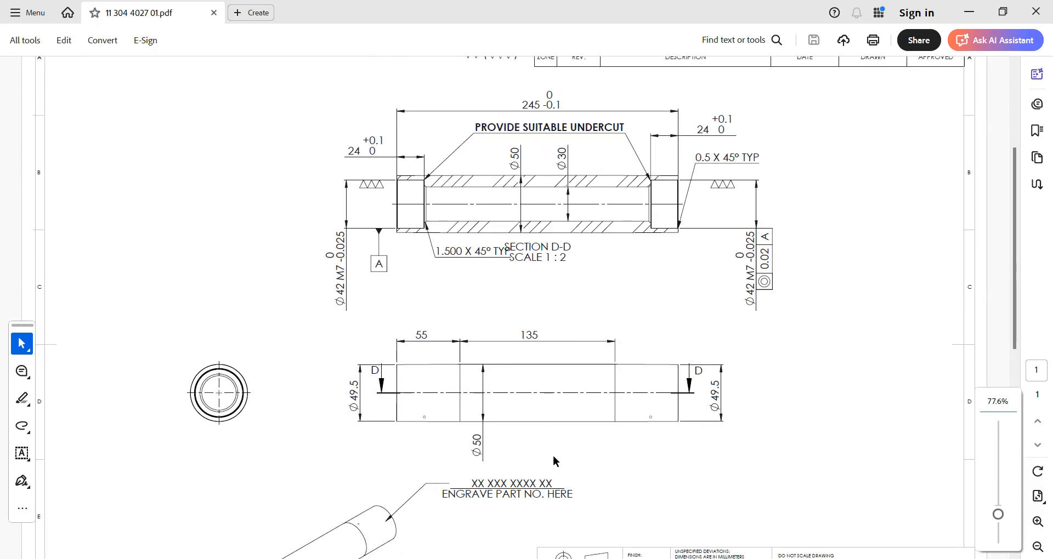
Step: Switch to Solid Edge and start a revolved protrusion with its profile sketch on the Front (xz) plane
key(alt+Tab)
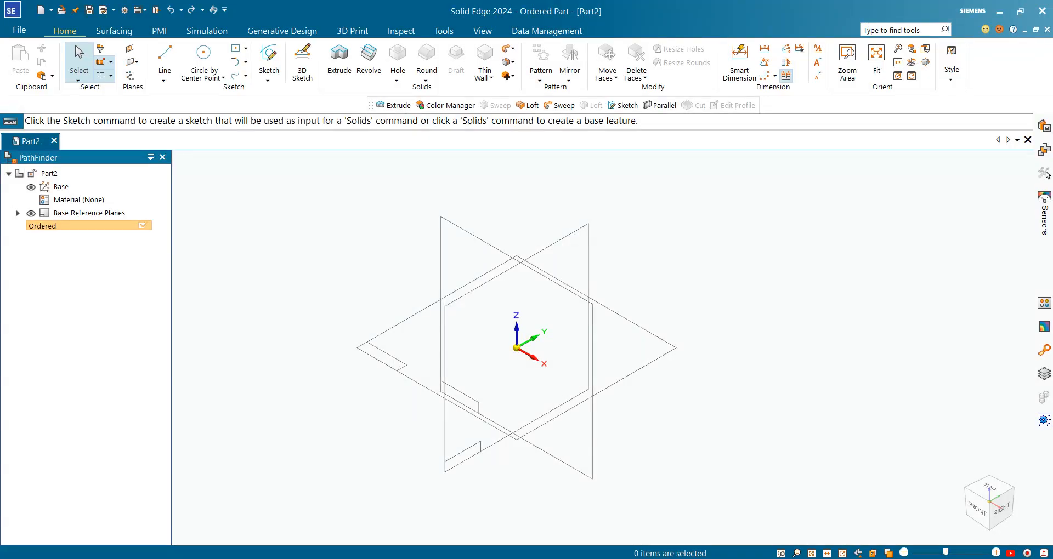
click(390, 339)
click(325, 285)
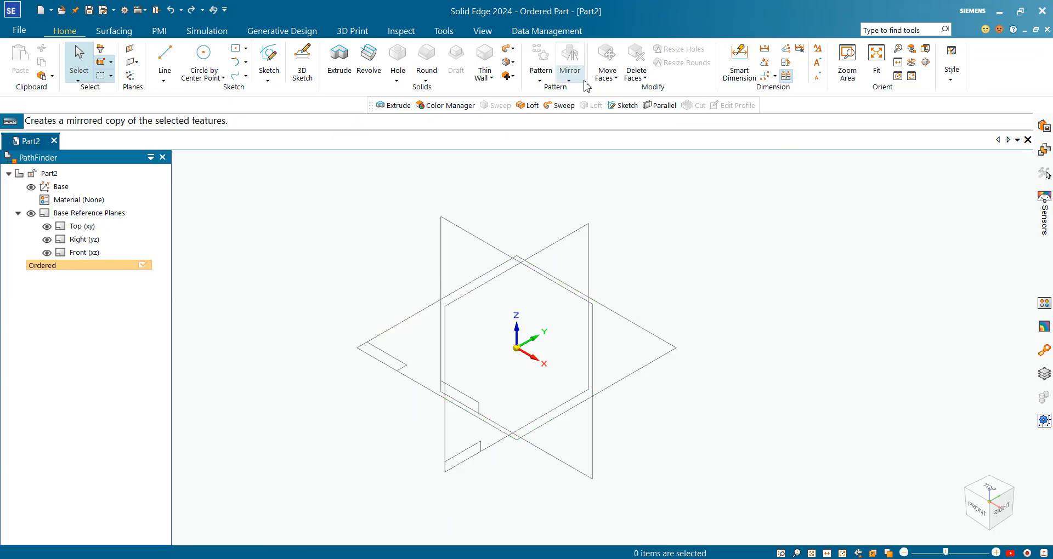
click(375, 53)
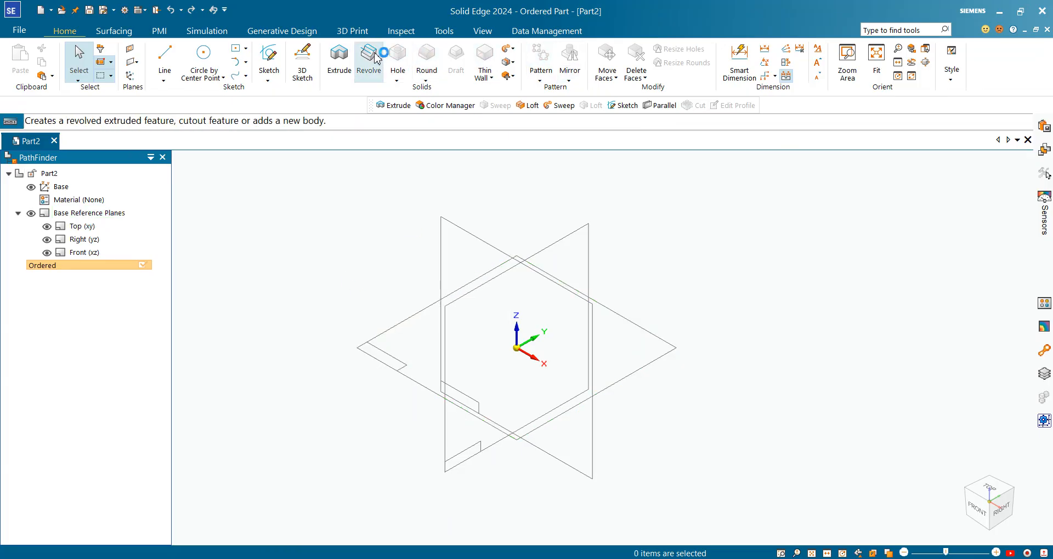
click(452, 266)
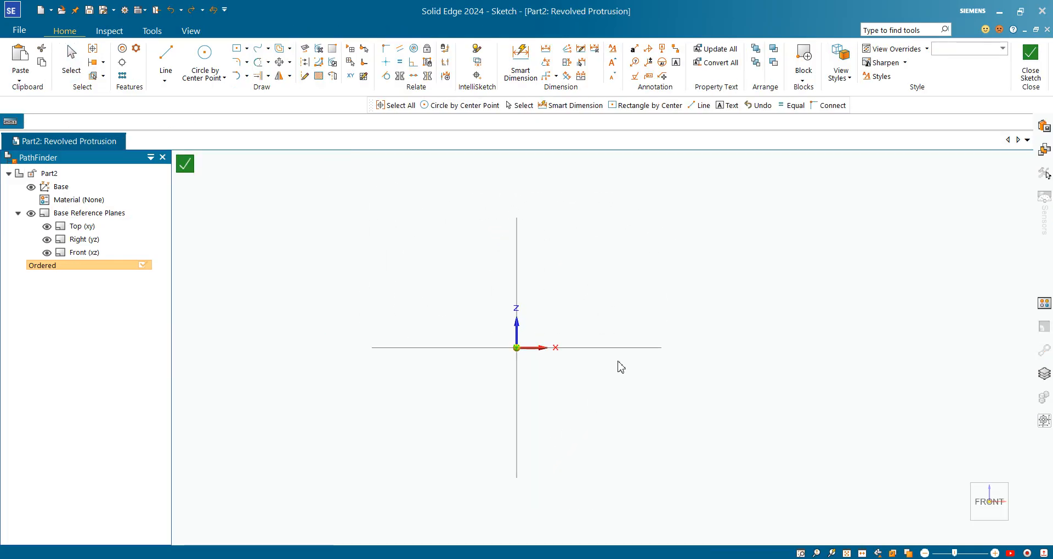
Step: Sketch a closed six-sided line profile above the X axis: base about 287 mm, vertical ends about 62 mm, flat top about 118 mm joined by sloping lines
key(l)
scroll(618, 372, down, 2)
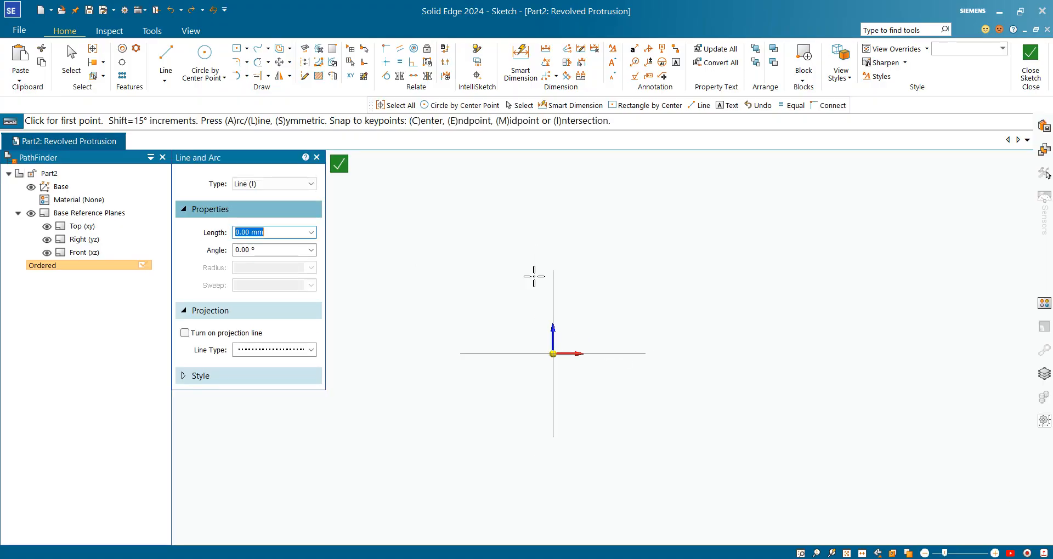
click(160, 55)
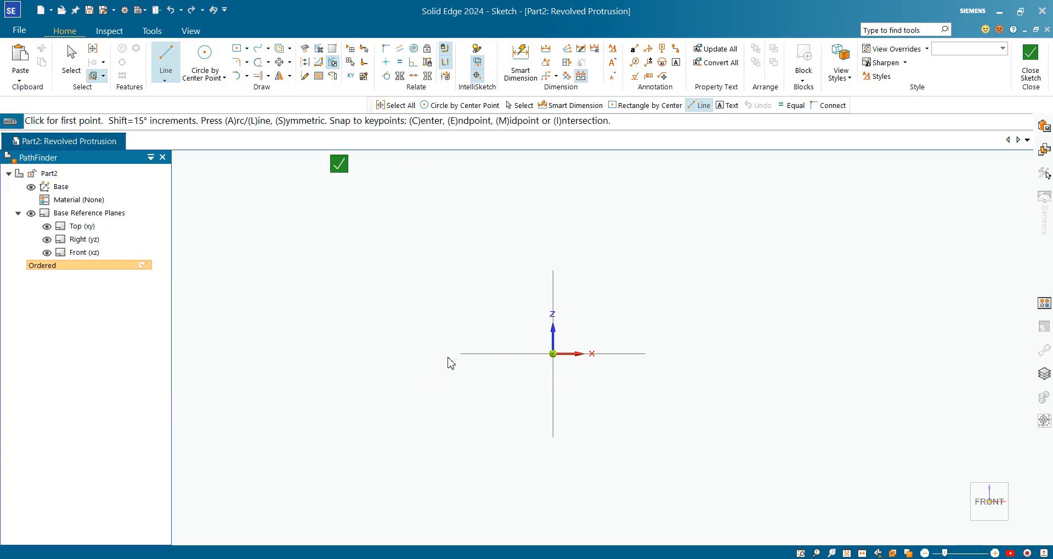
click(378, 330)
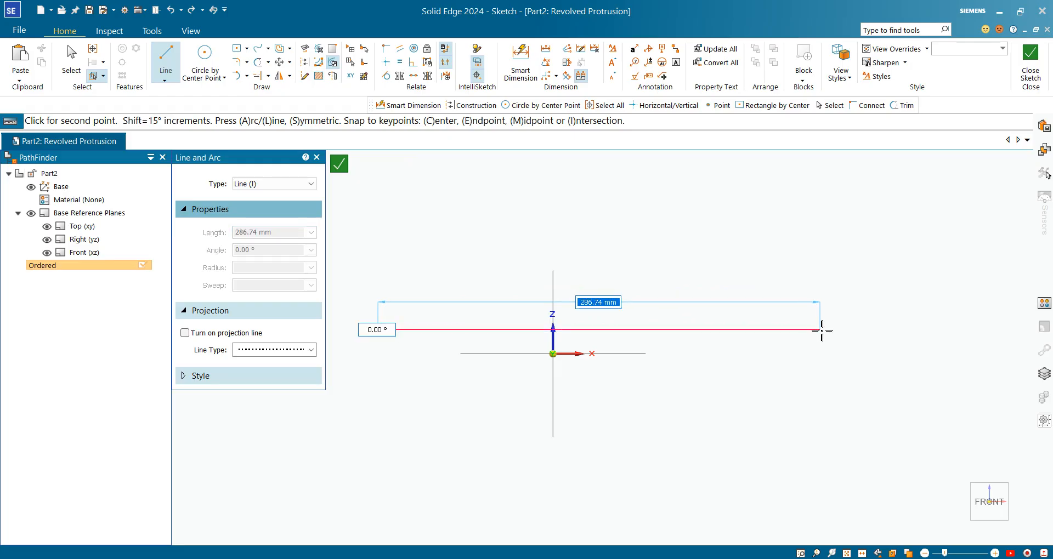
click(820, 330)
click(820, 235)
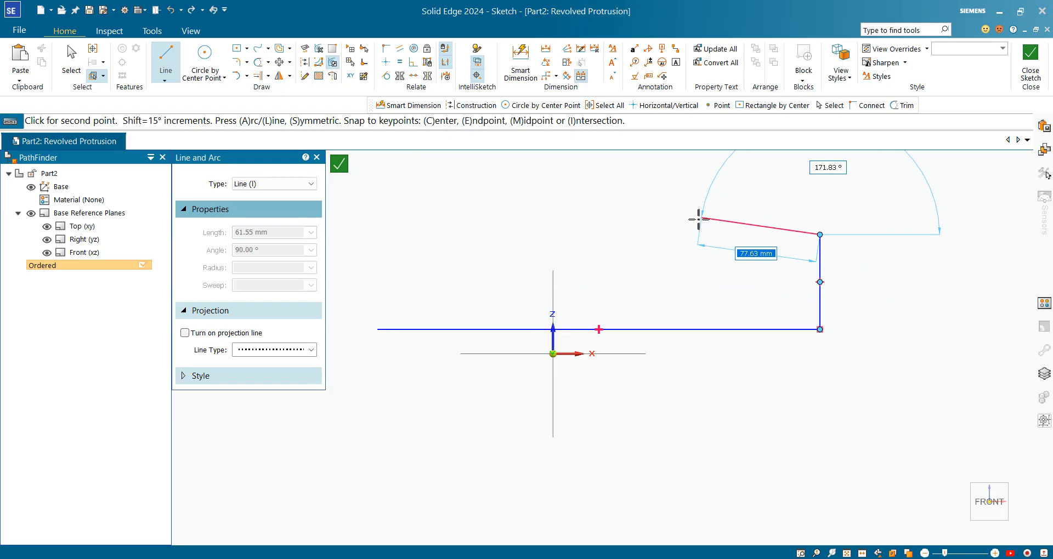
click(646, 221)
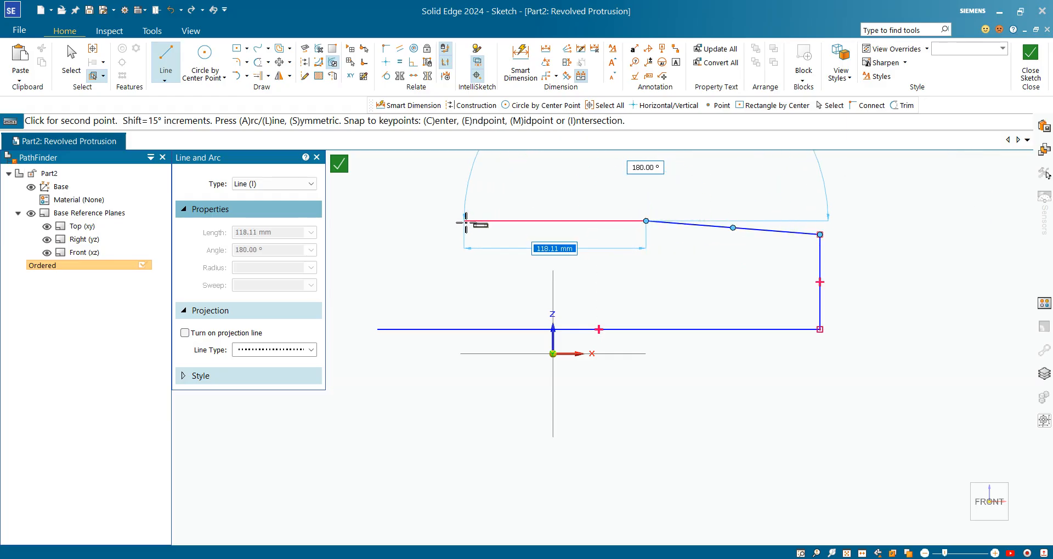
click(464, 221)
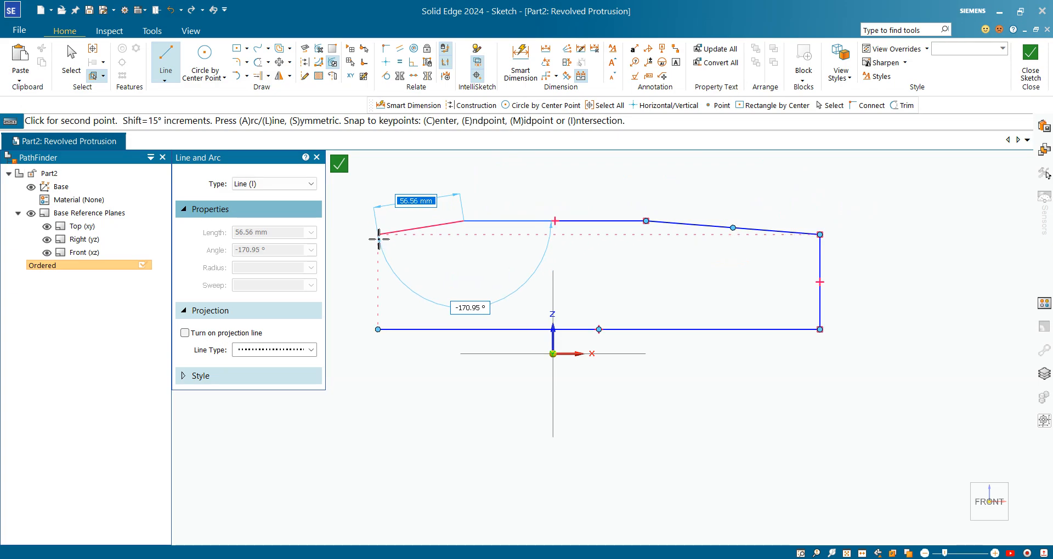
click(379, 234)
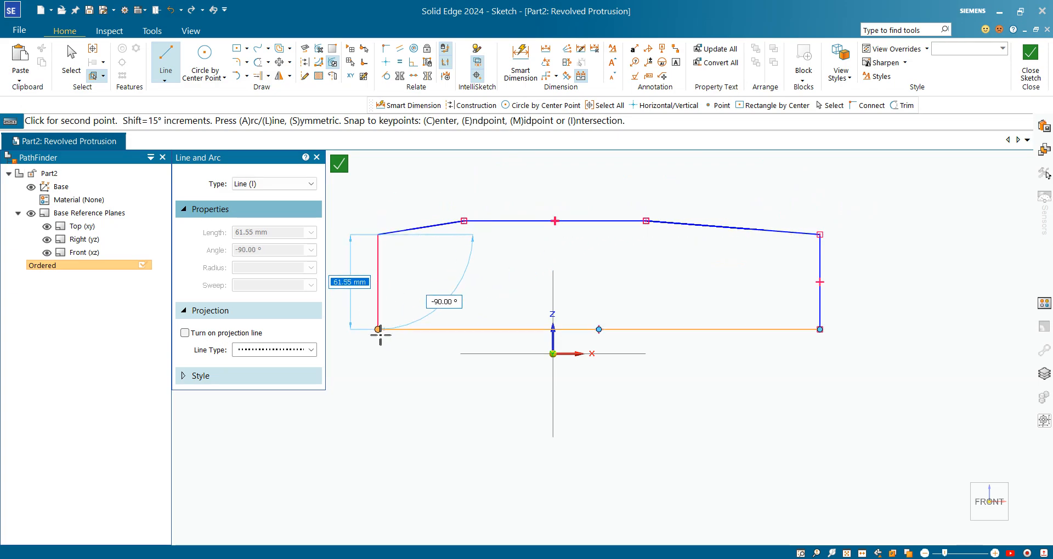
click(378, 330)
key(Escape)
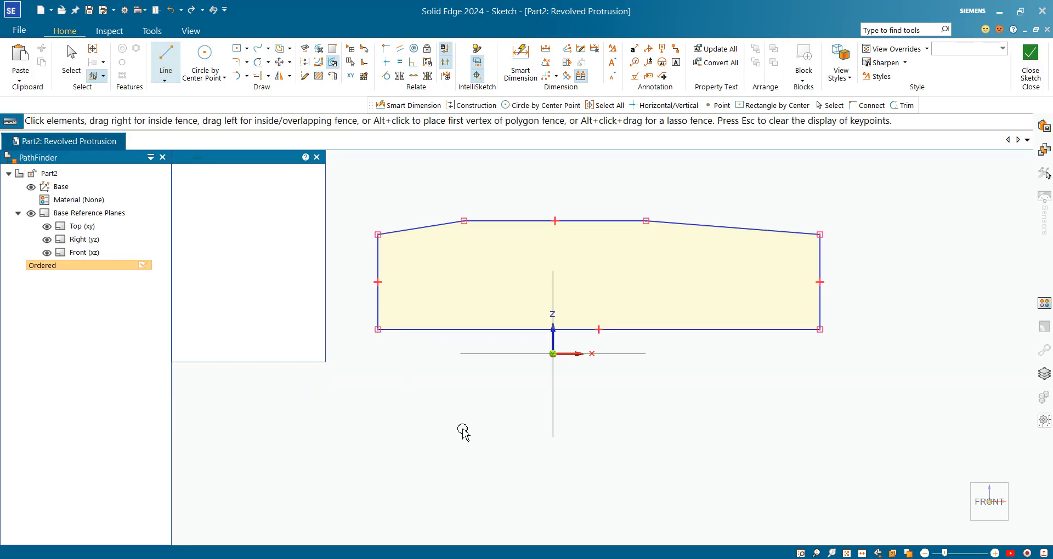
click(71, 60)
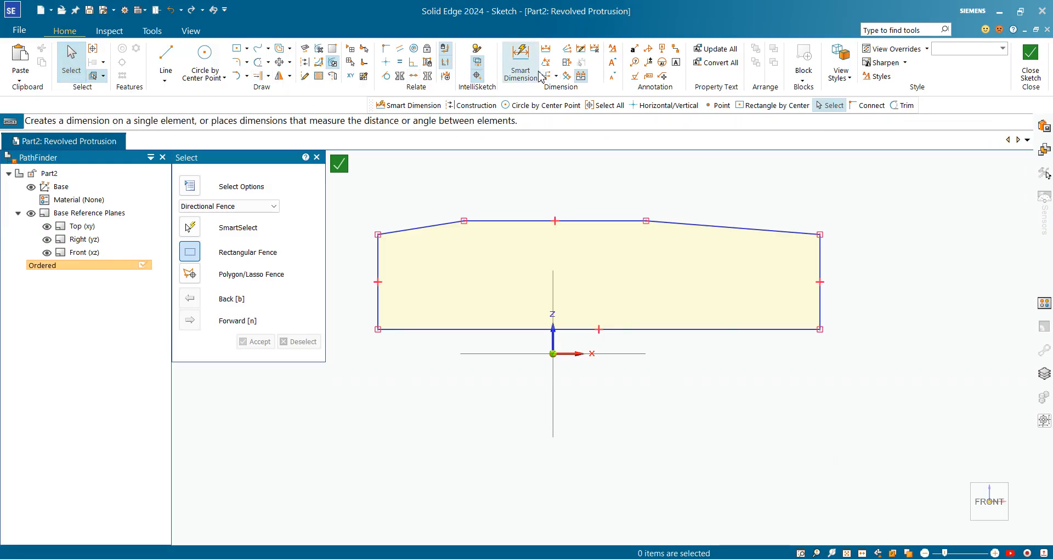
Step: Check the roller's overall length in the PDF drawing and dimension the distance between the profile's vertical ends as 245 mm
click(514, 67)
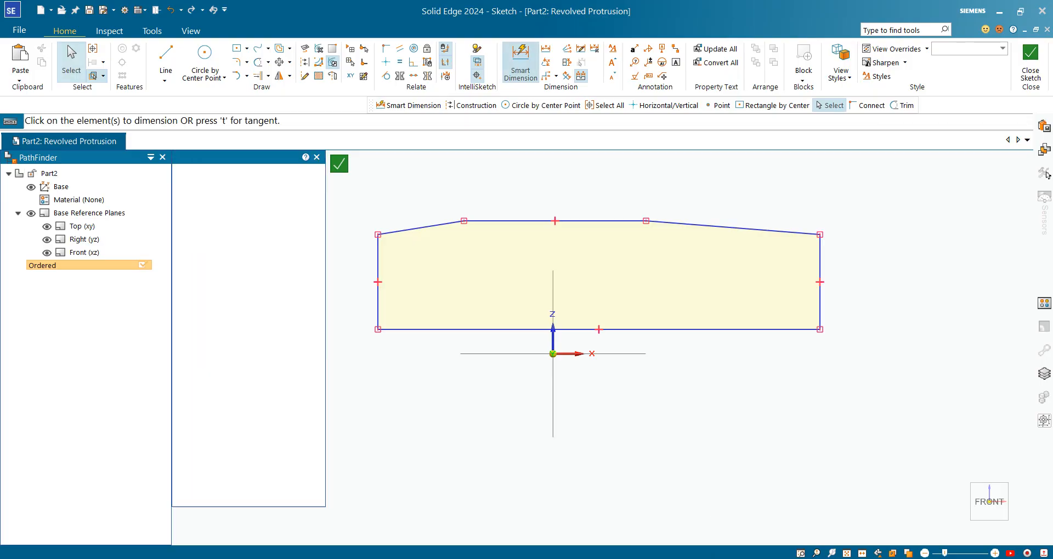
key(alt+Tab)
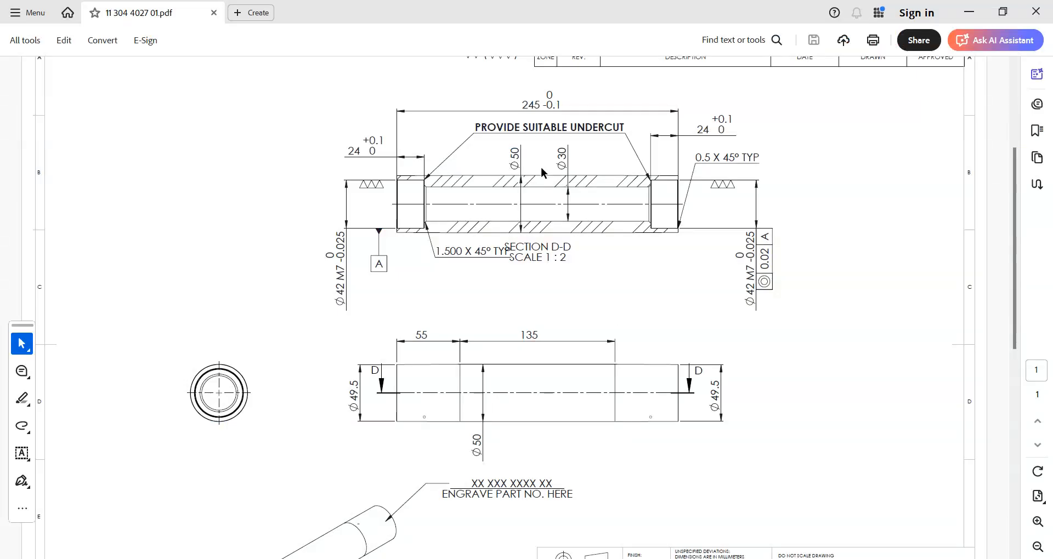
drag(541, 112, 520, 106)
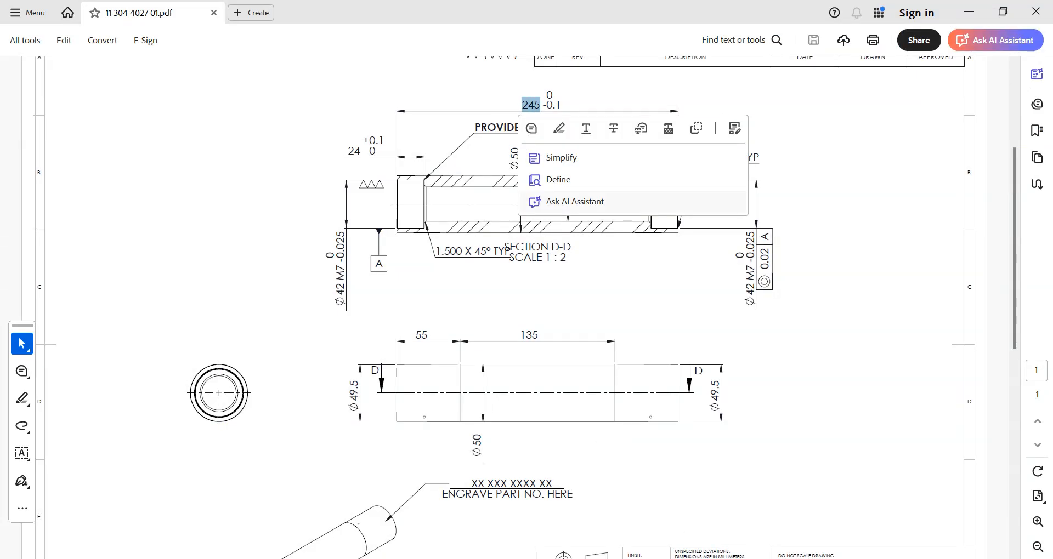
key(alt+Tab)
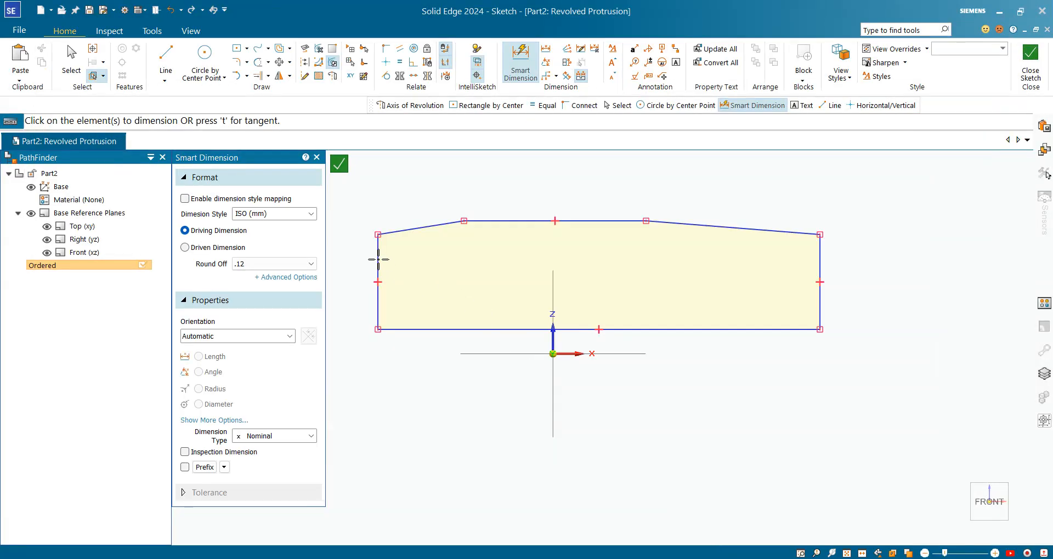
click(378, 259)
click(820, 261)
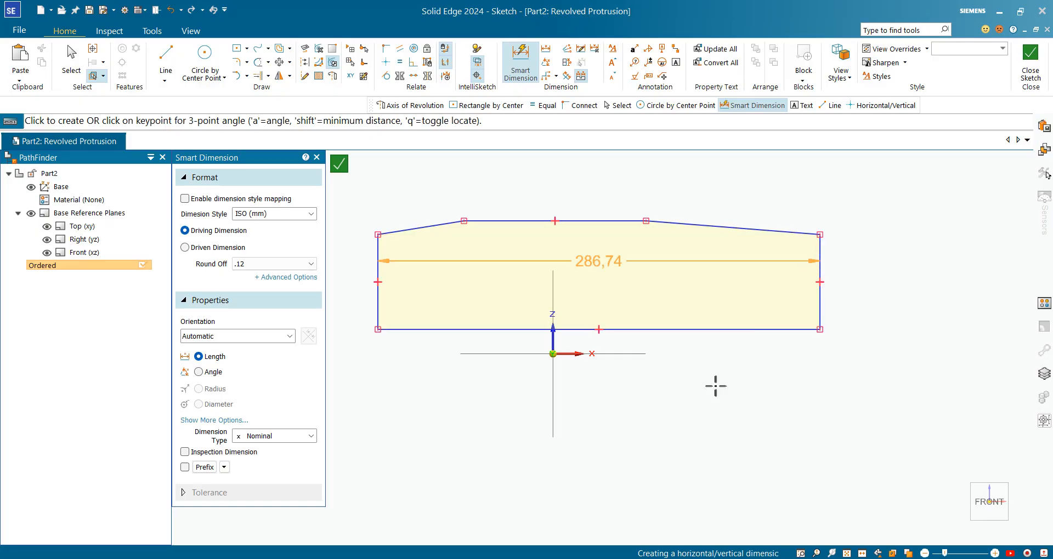
click(609, 432)
text(45)
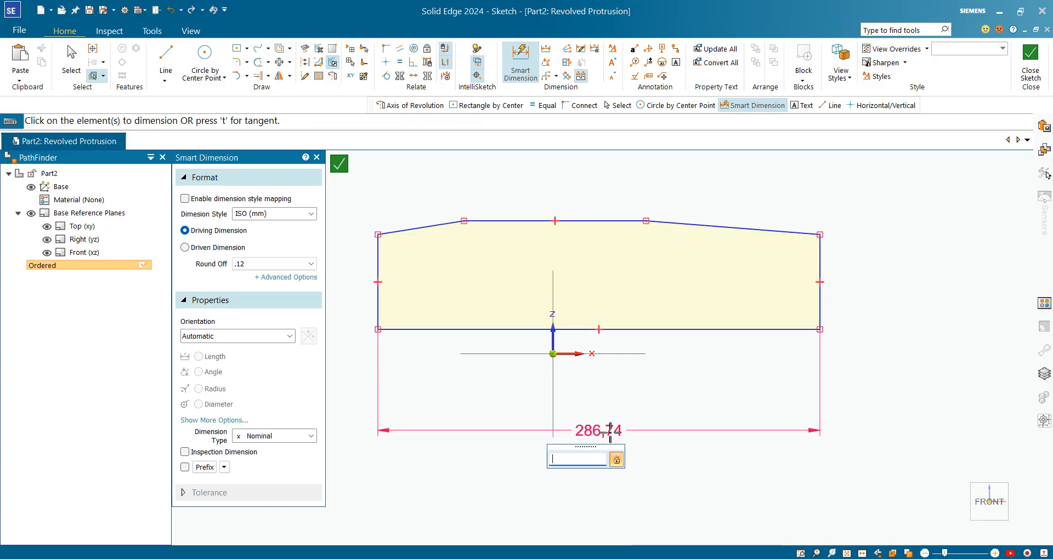
text(245)
key(Return)
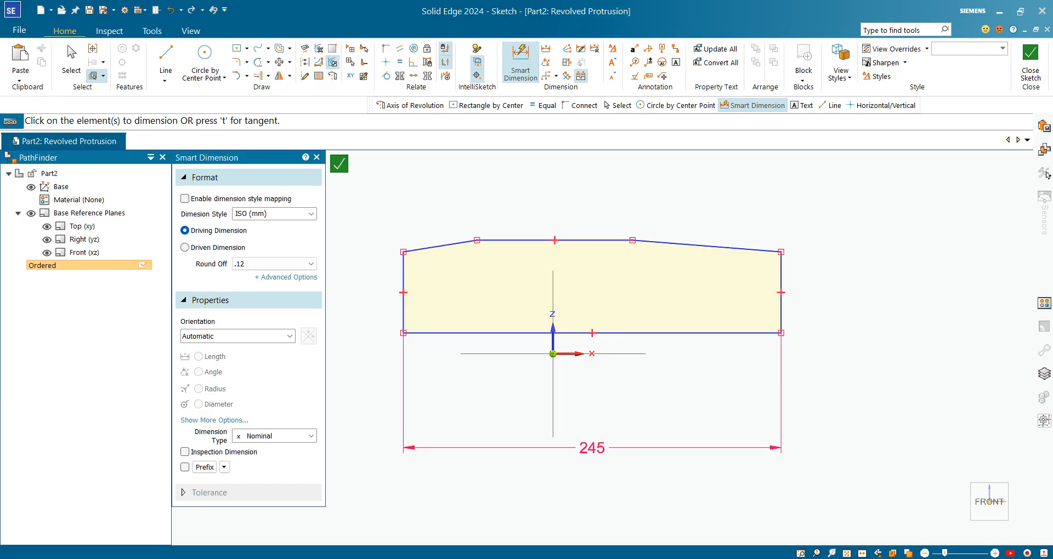
Step: Check the middle section's length in the PDF drawing and dimension the profile's flat top line as 135 mm
click(753, 553)
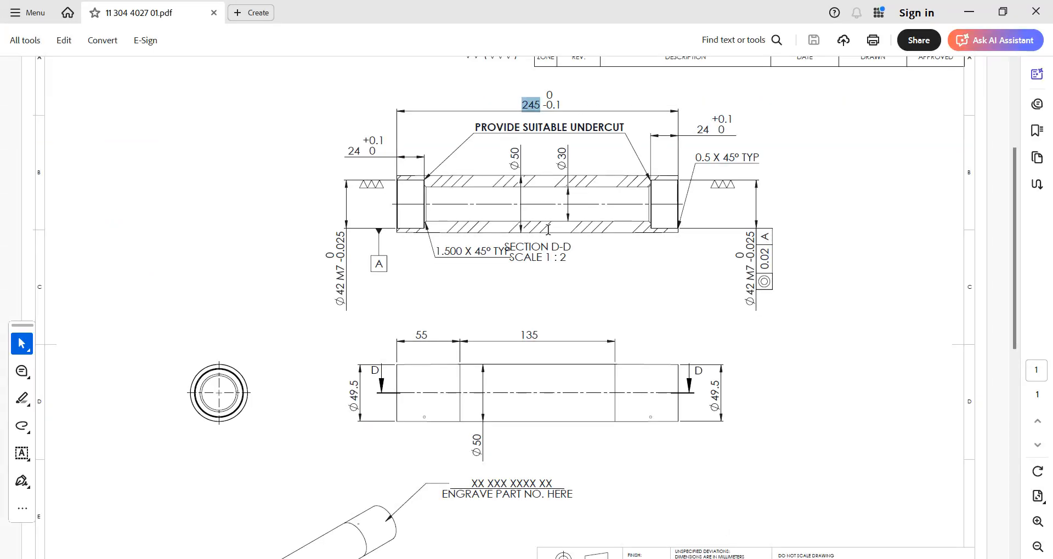
drag(521, 332, 560, 328)
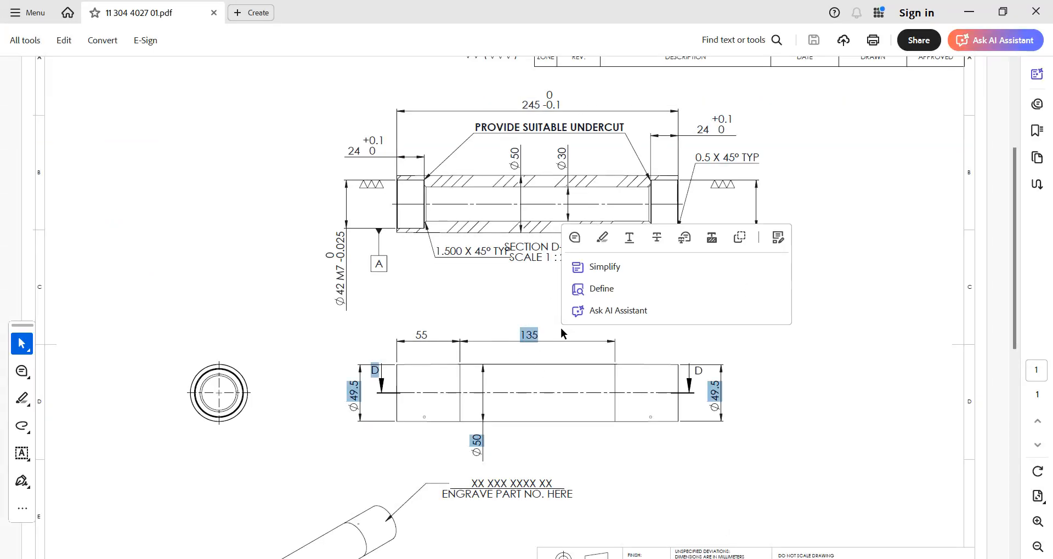
click(561, 360)
click(754, 557)
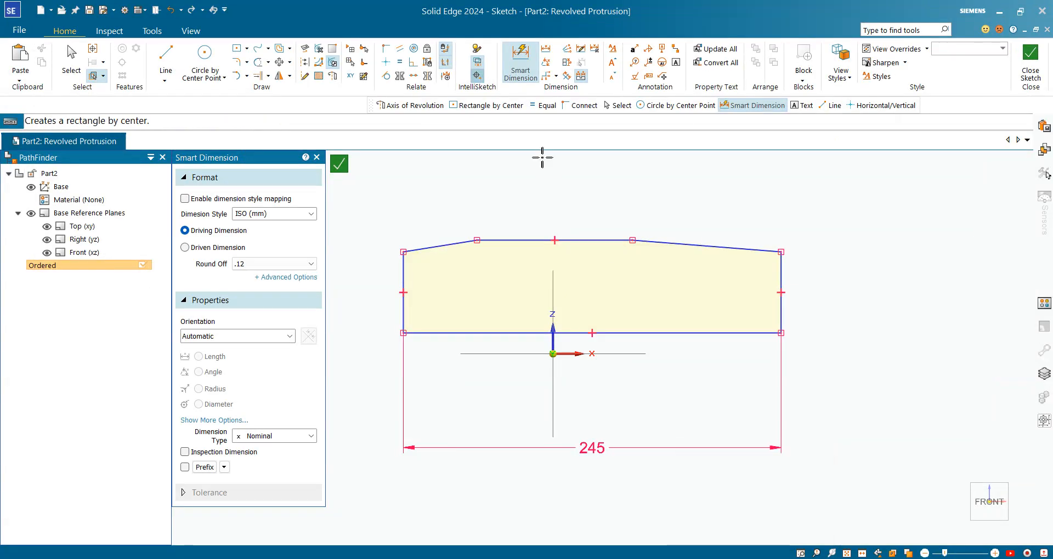
click(524, 241)
click(532, 209)
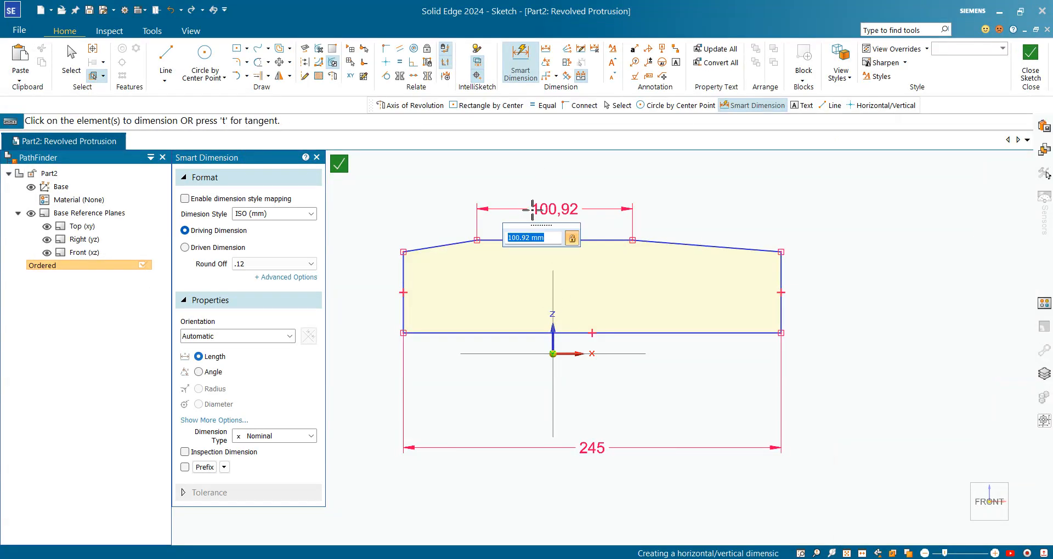
text(5)
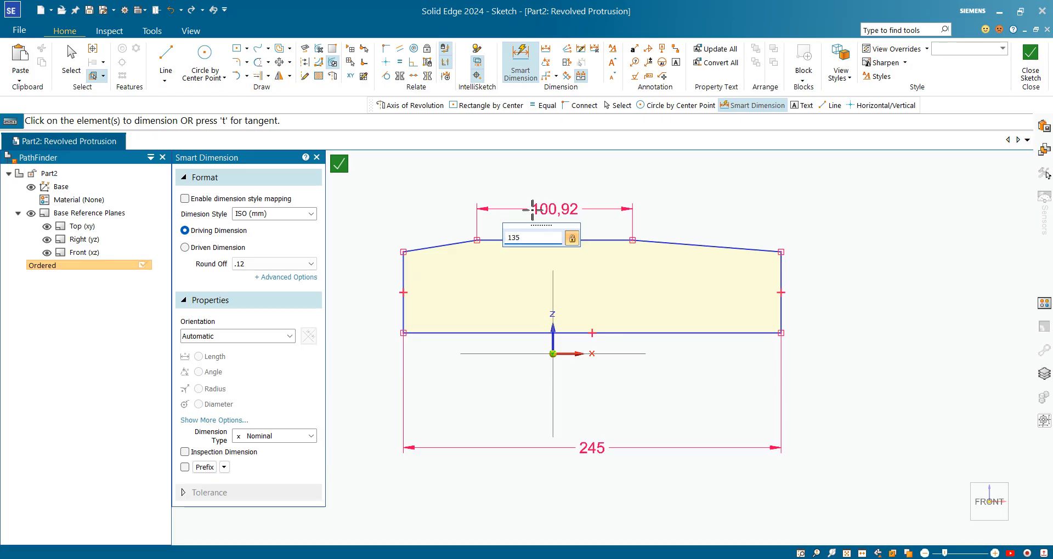
key(Return)
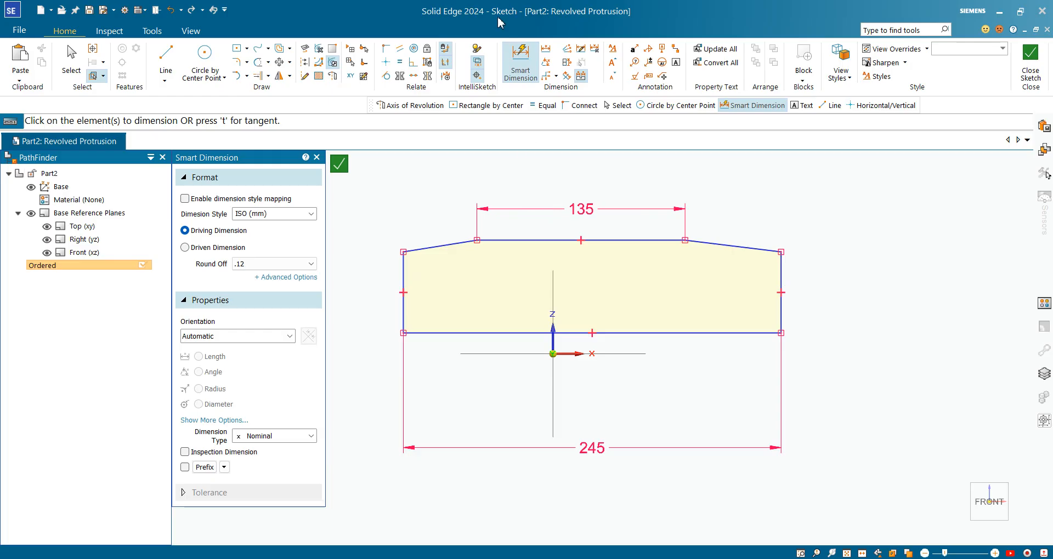
Step: Check the end section's length in the PDF drawing and dimension the left sloped section's horizontal length as 55 mm
key(alt+Tab)
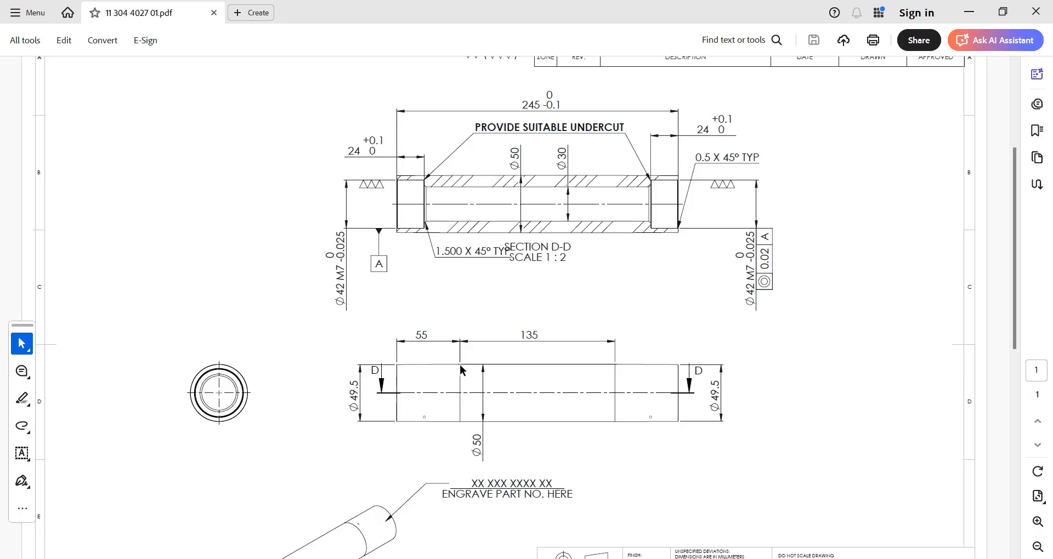
double_click(428, 337)
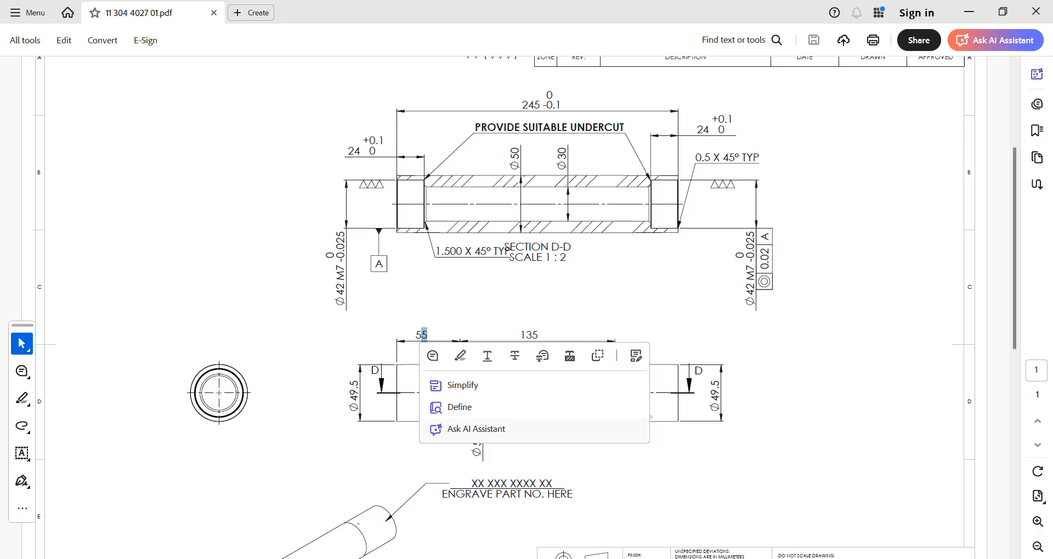
key(alt+Tab)
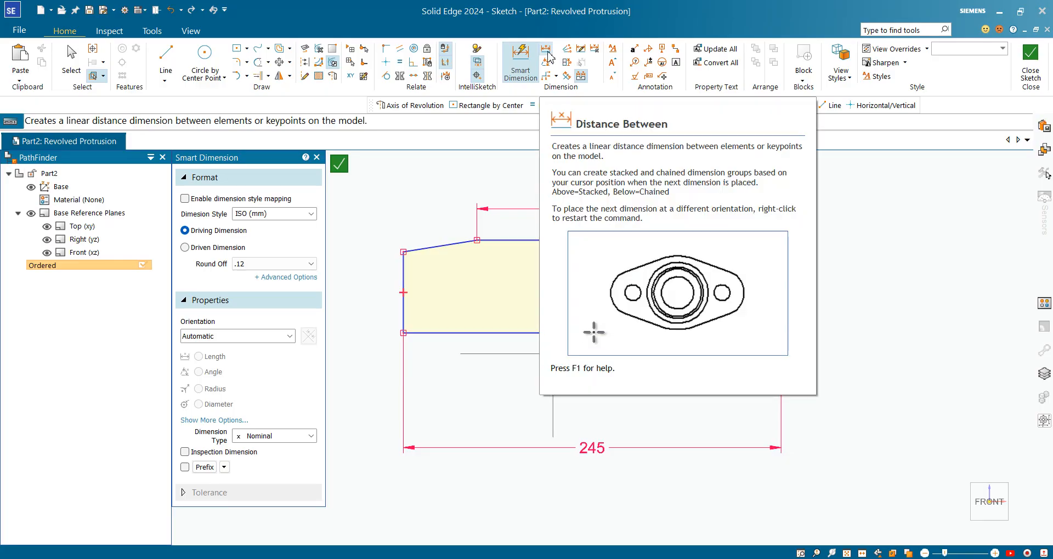
click(547, 51)
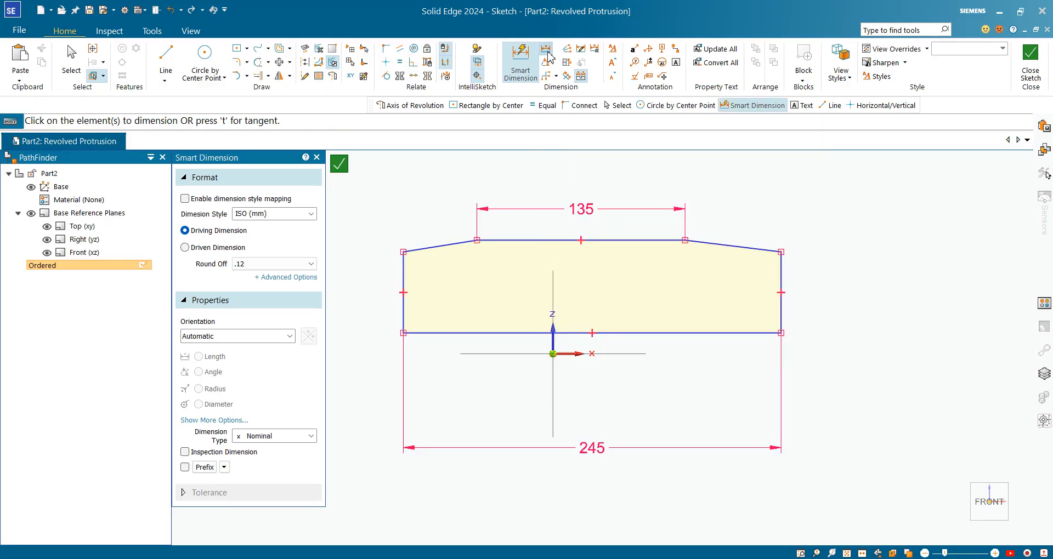
click(405, 274)
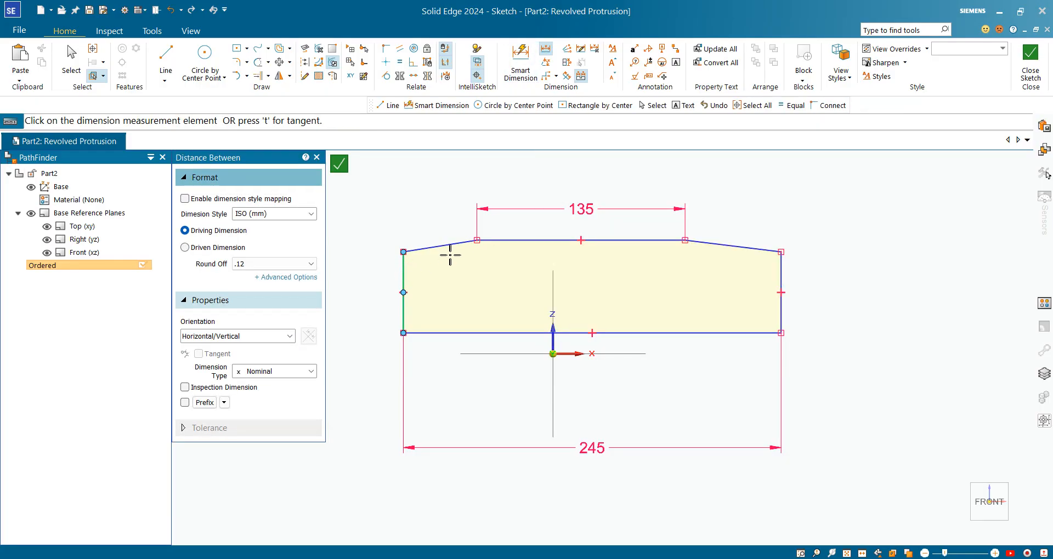
click(478, 241)
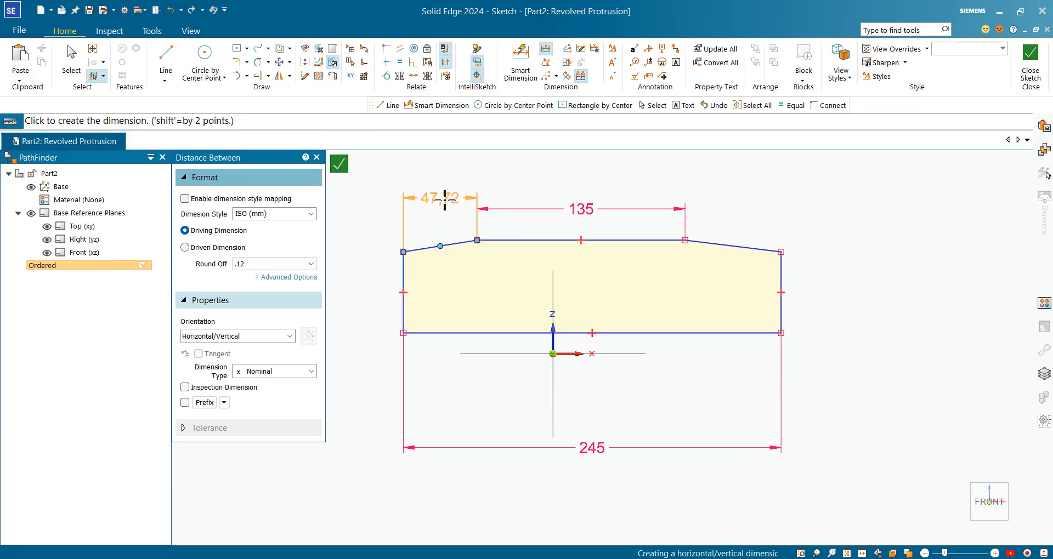
click(450, 212)
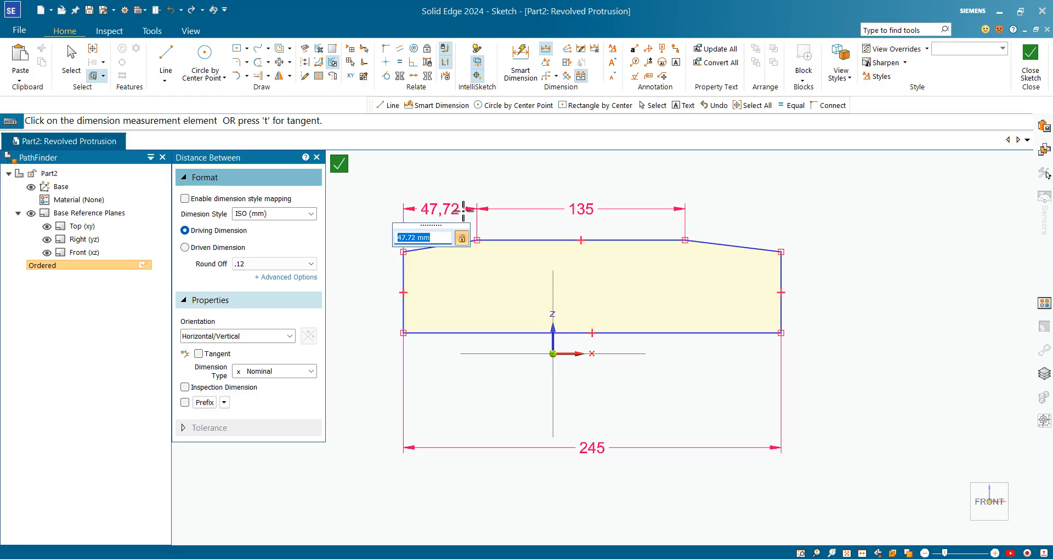
text(55)
key(Return)
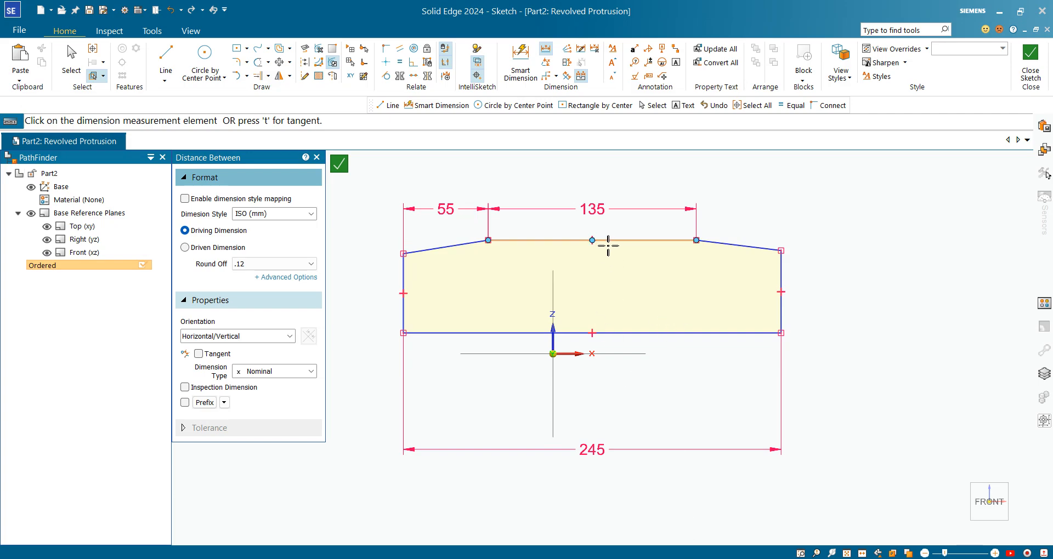
Step: Add a 50 mm symmetric diameter dimension between the profile's base line and its flat top line
click(568, 63)
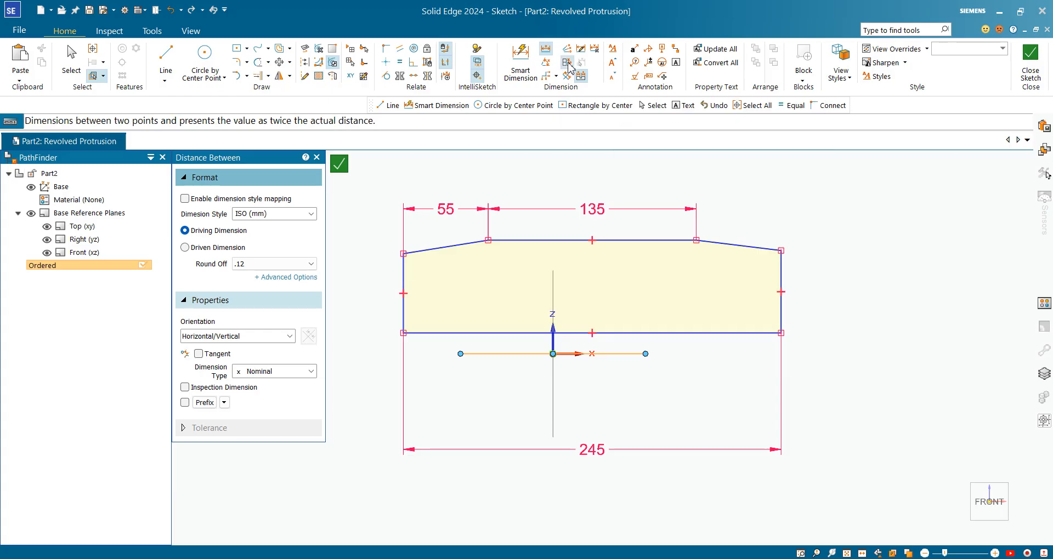
click(625, 334)
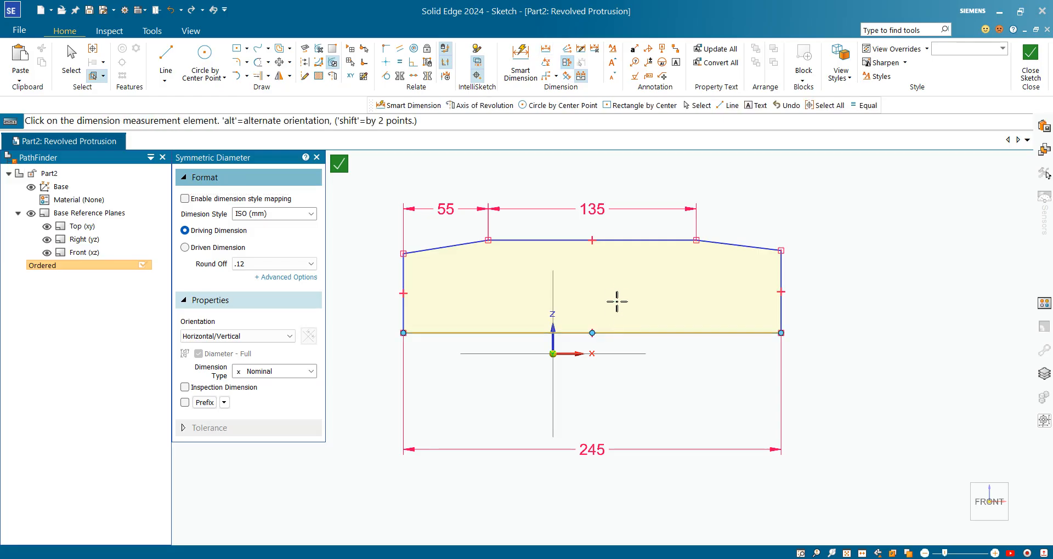
click(630, 242)
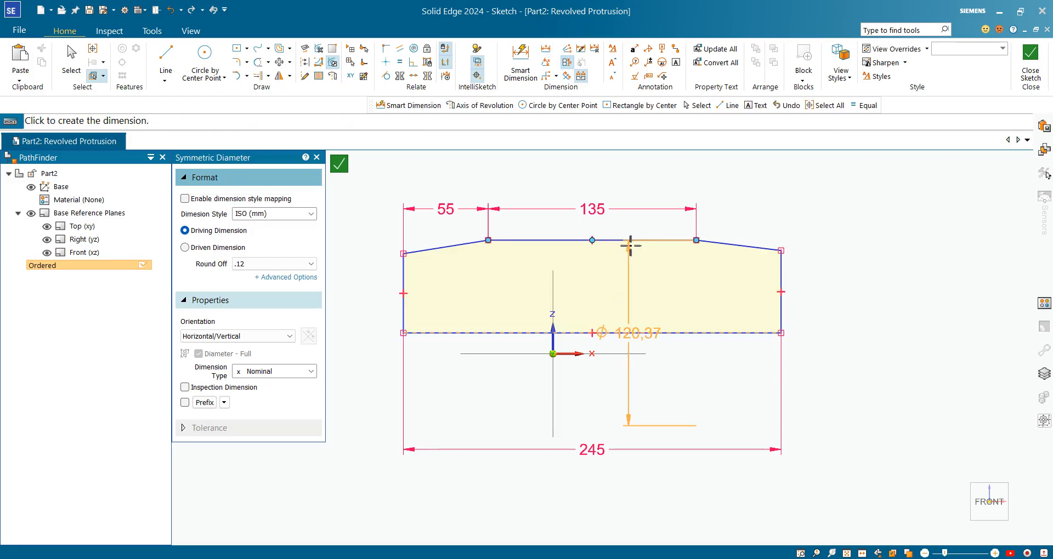
click(645, 308)
text(50)
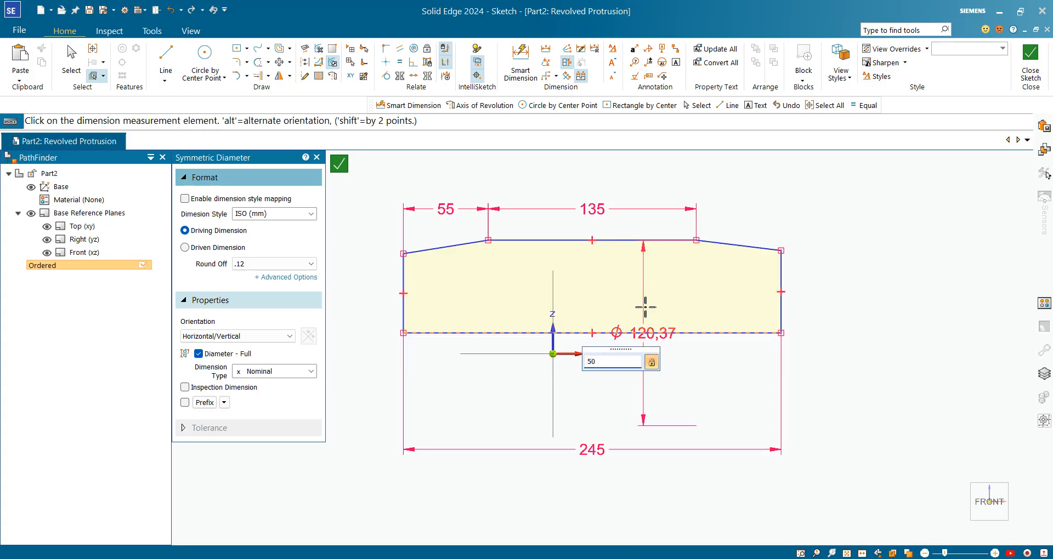
key(Return)
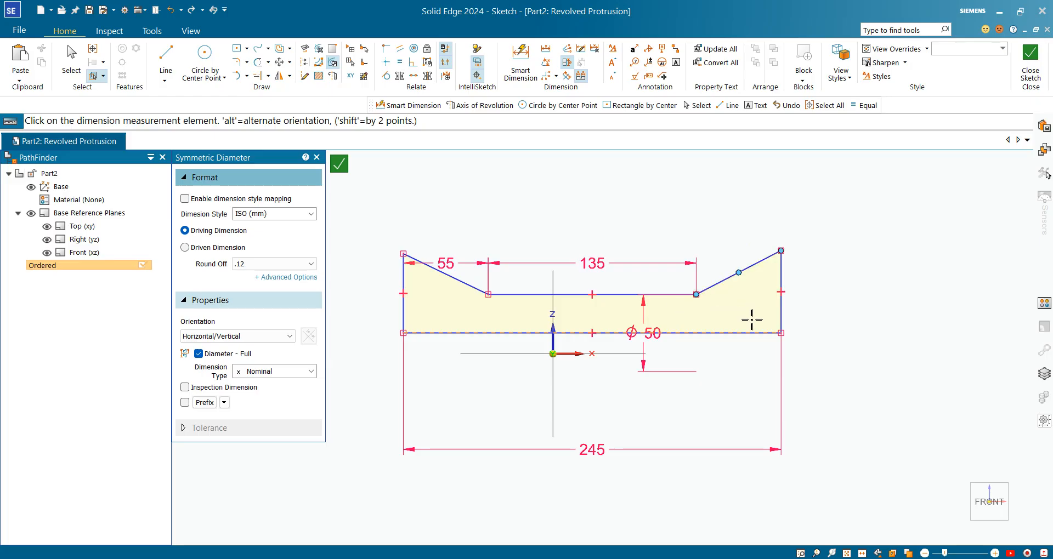
Step: Add a 49.5 mm symmetric diameter dimension from the base line to the upper corner of the profile's right end
scroll(594, 291, up, 3)
scroll(505, 300, down, 1)
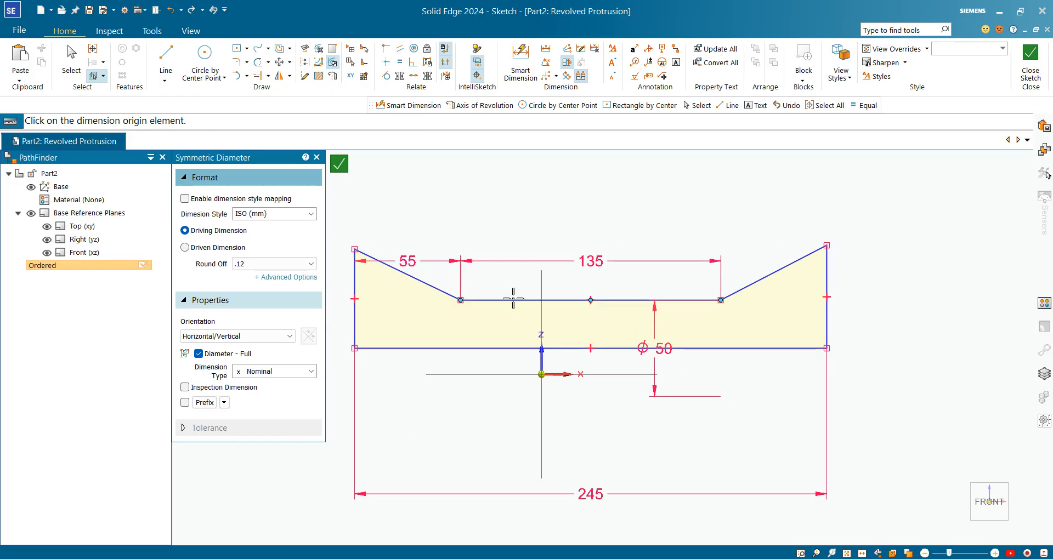
scroll(707, 395, down, 1)
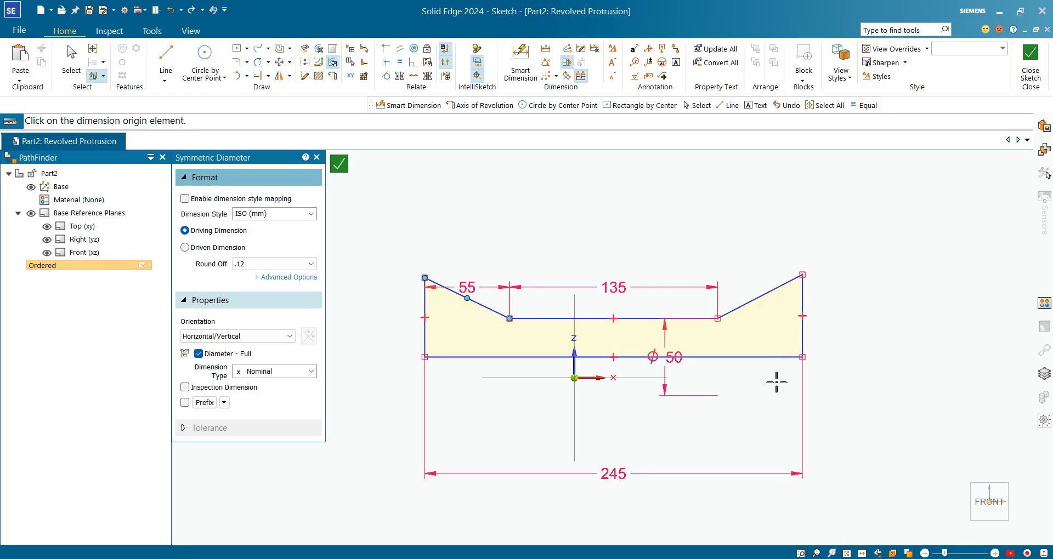
scroll(776, 306, up, 1)
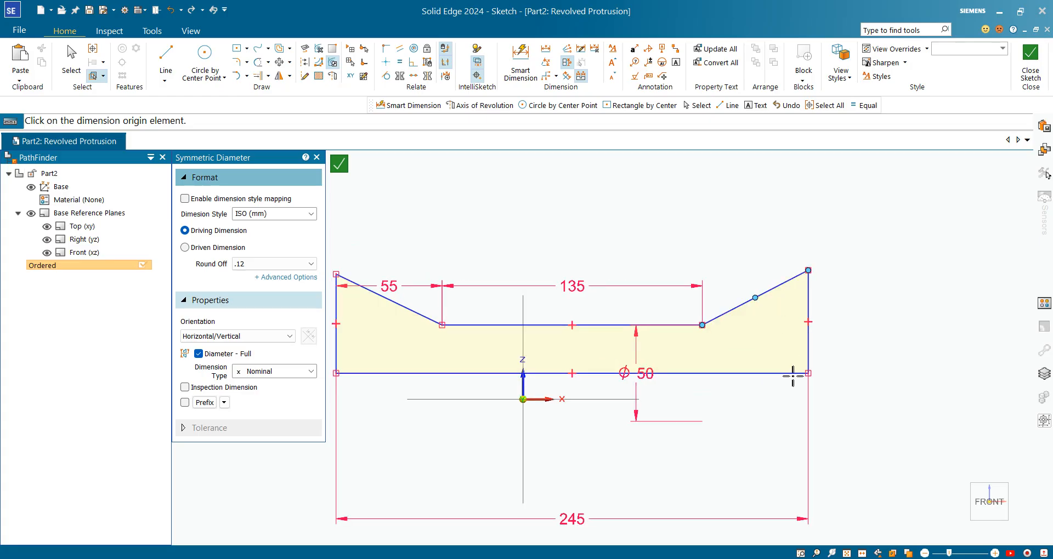
click(793, 376)
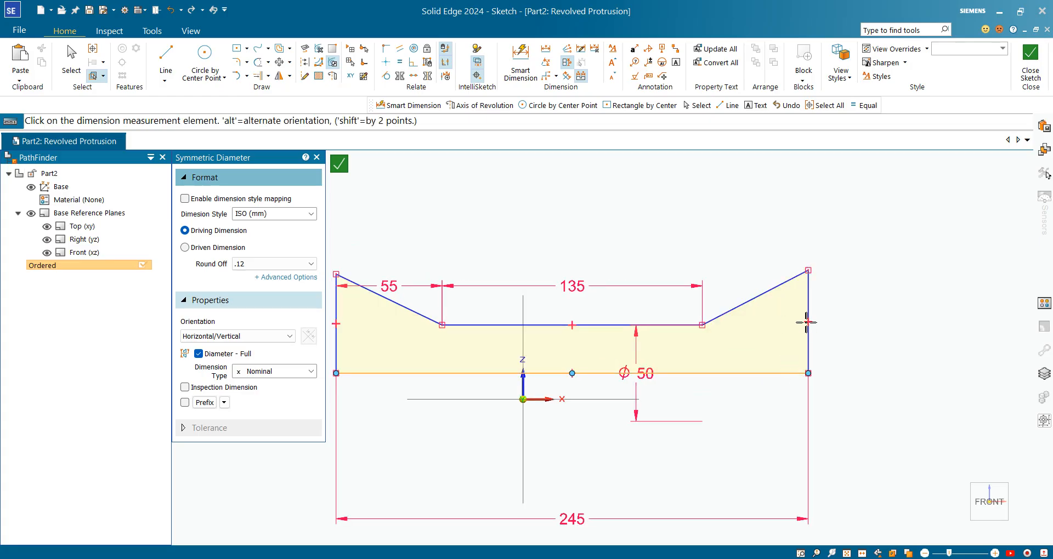
click(817, 274)
click(886, 338)
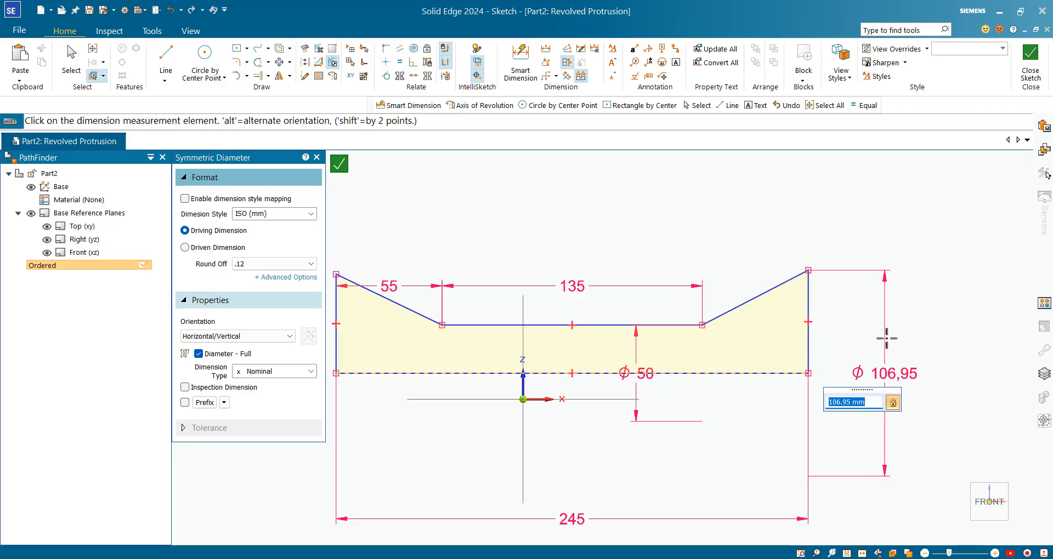
text(4.55)
key(Return)
scroll(886, 338, down, 4)
scroll(660, 281, up, 5)
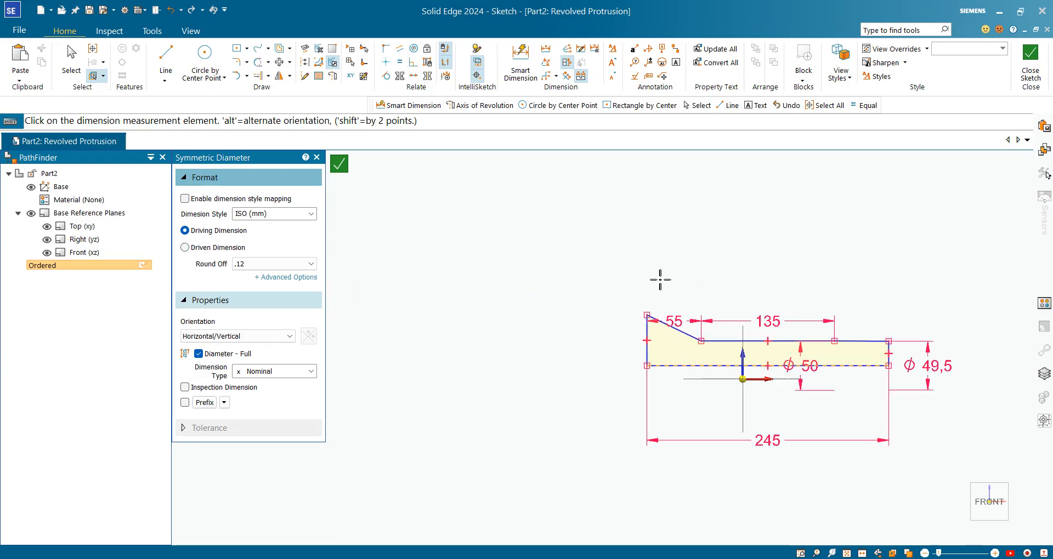
Step: Add a 49.5 mm symmetric diameter dimension from the base line to the upper corner of the profile's left end
right_click(551, 381)
scroll(546, 367, down, 3)
scroll(607, 390, up, 1)
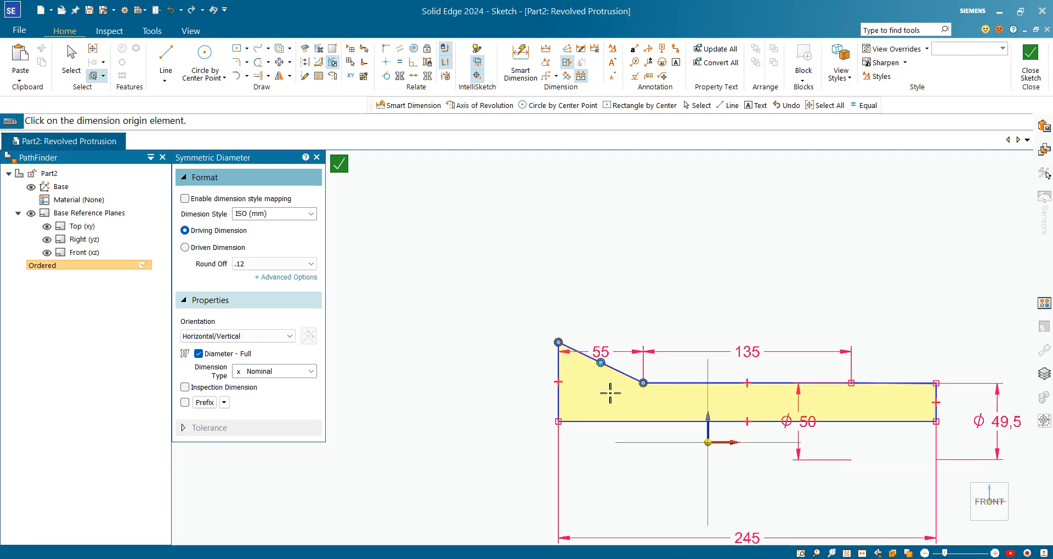
click(594, 421)
click(560, 343)
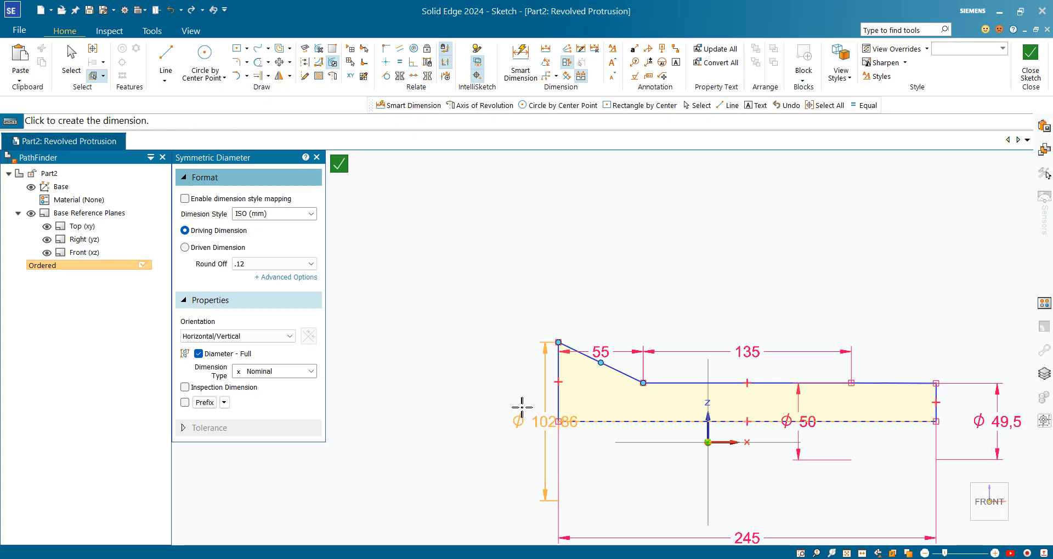
click(495, 402)
text(4)
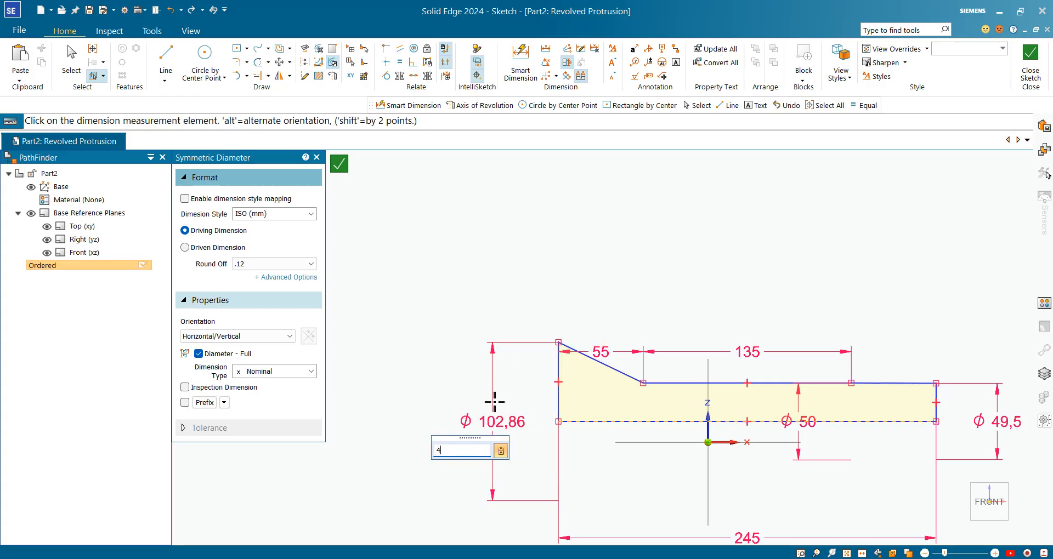
text(9)
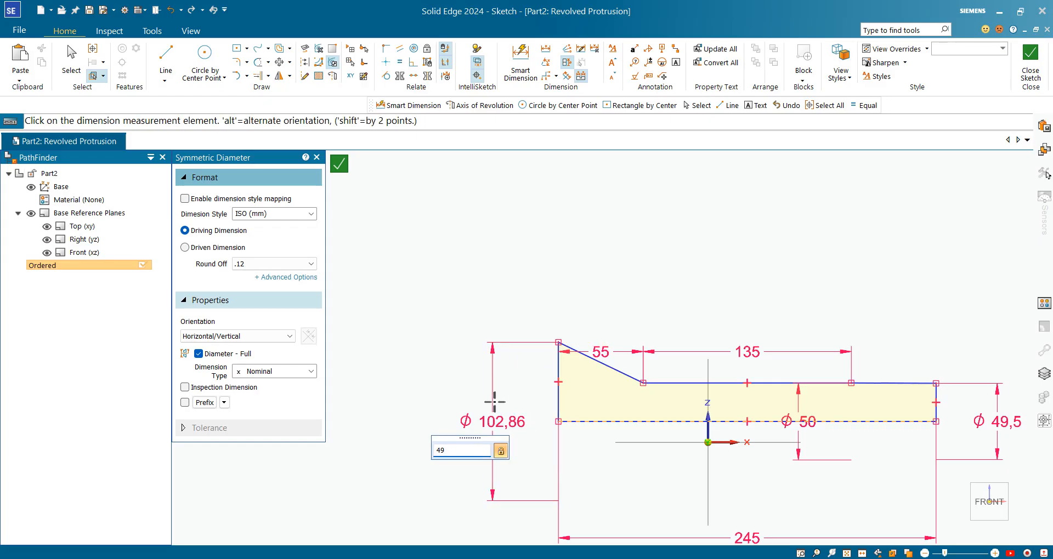
text(.5)
key(Return)
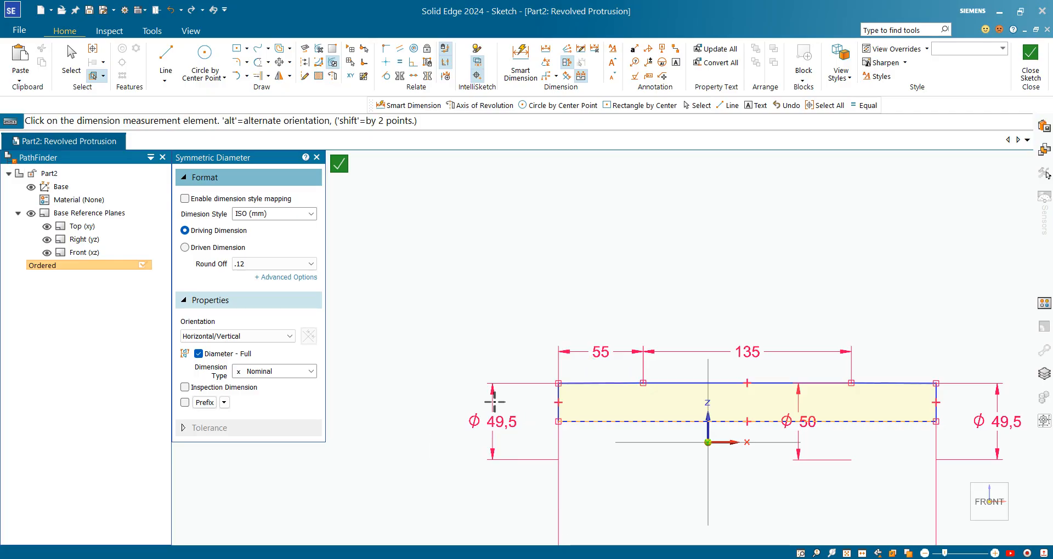
Step: Connect the midpoint of the profile's base line to the sketch origin
scroll(682, 298, down, 2)
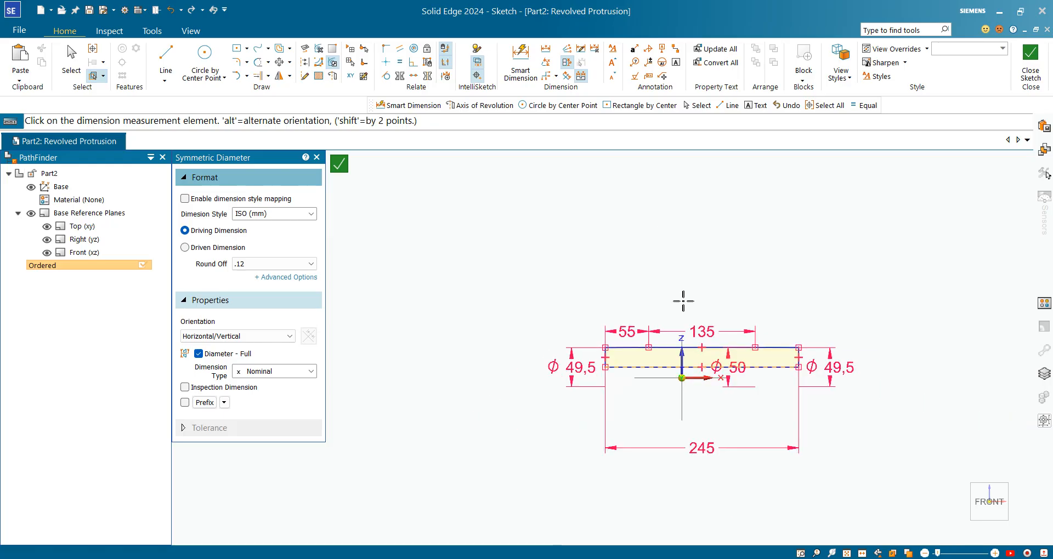
scroll(686, 378, up, 5)
scroll(550, 312, up, 3)
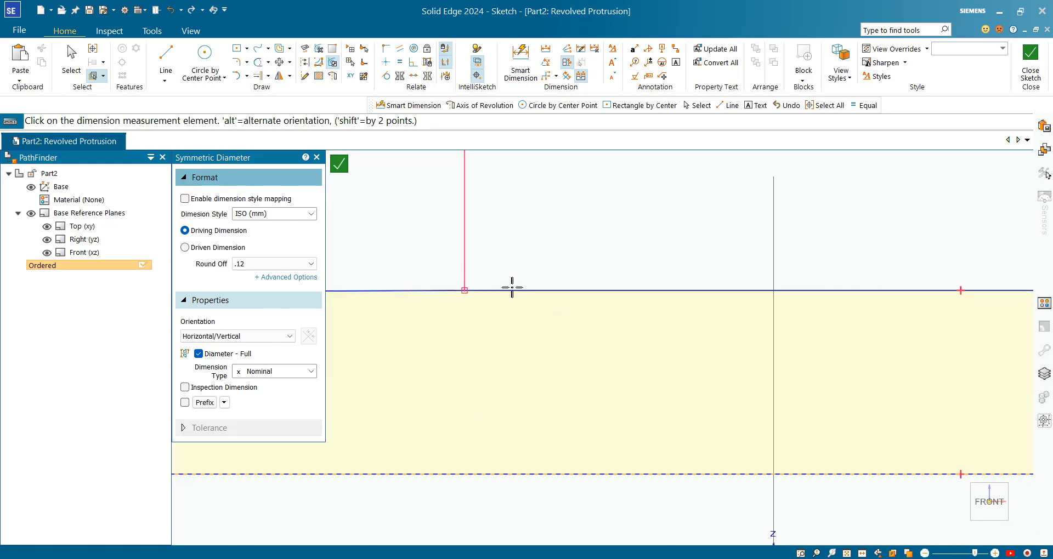
scroll(513, 288, down, 4)
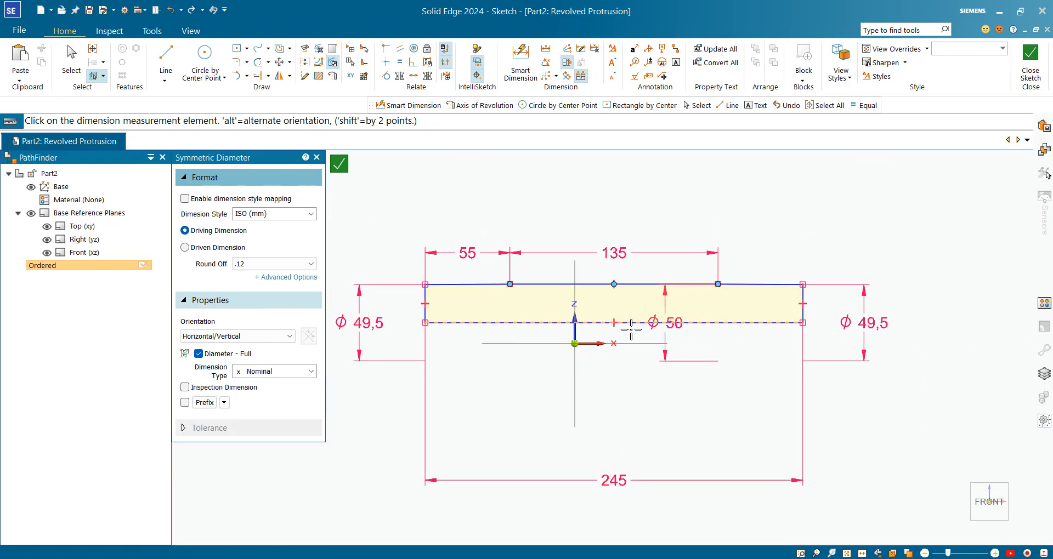
scroll(632, 329, up, 1)
scroll(594, 344, down, 2)
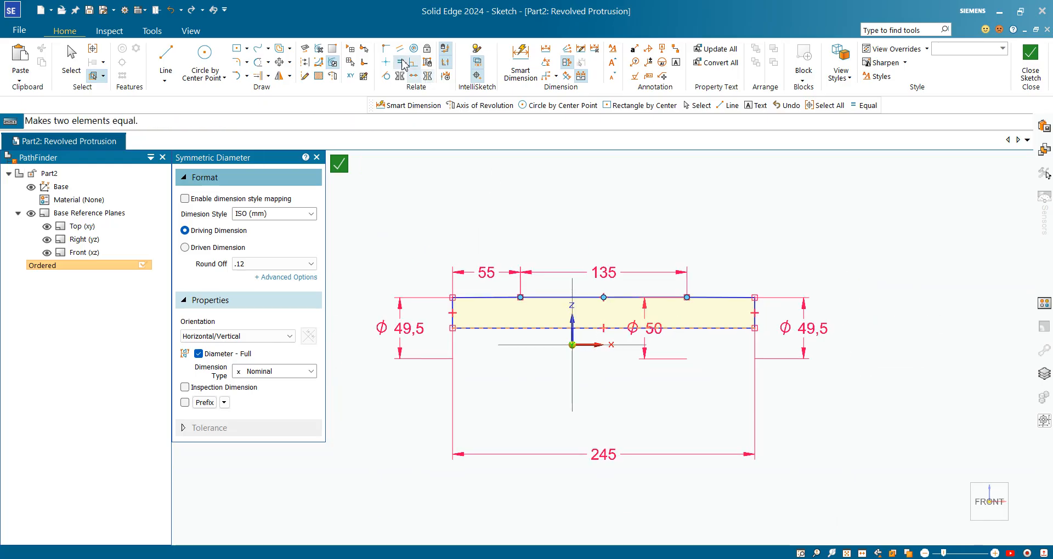
click(386, 48)
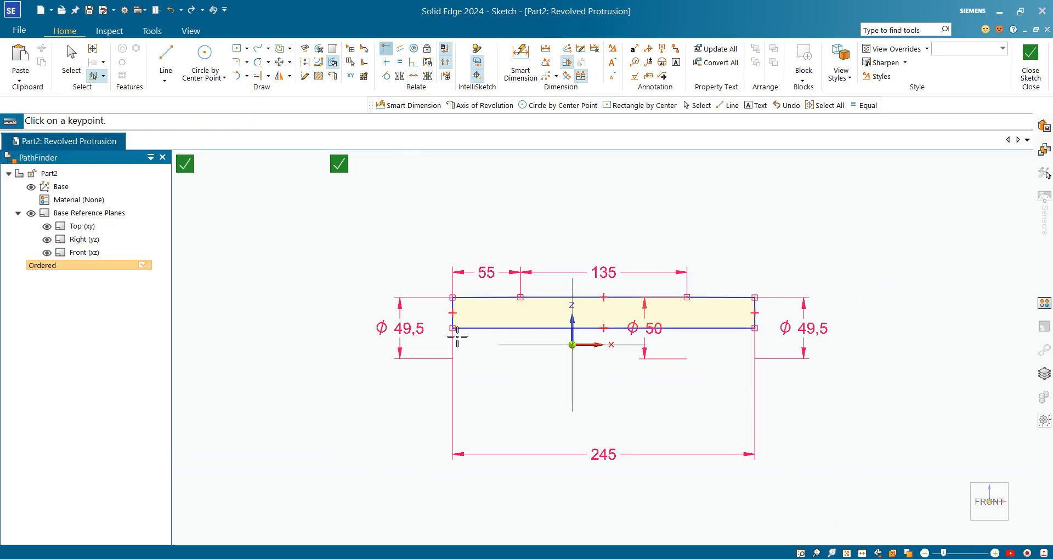
click(605, 328)
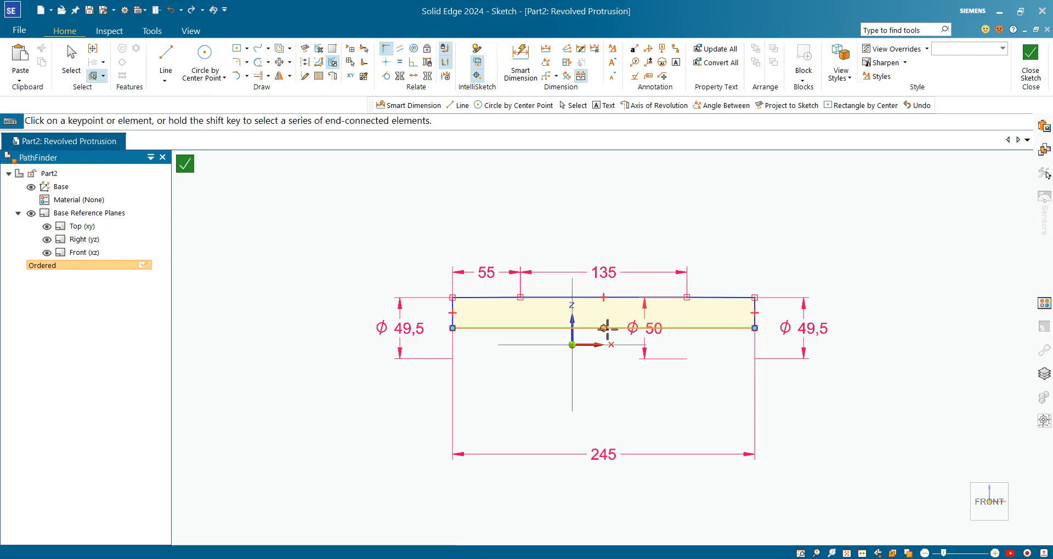
click(572, 345)
Step: Try to finish the profile sketch and dismiss the profile error assistant
scroll(505, 323, up, 10)
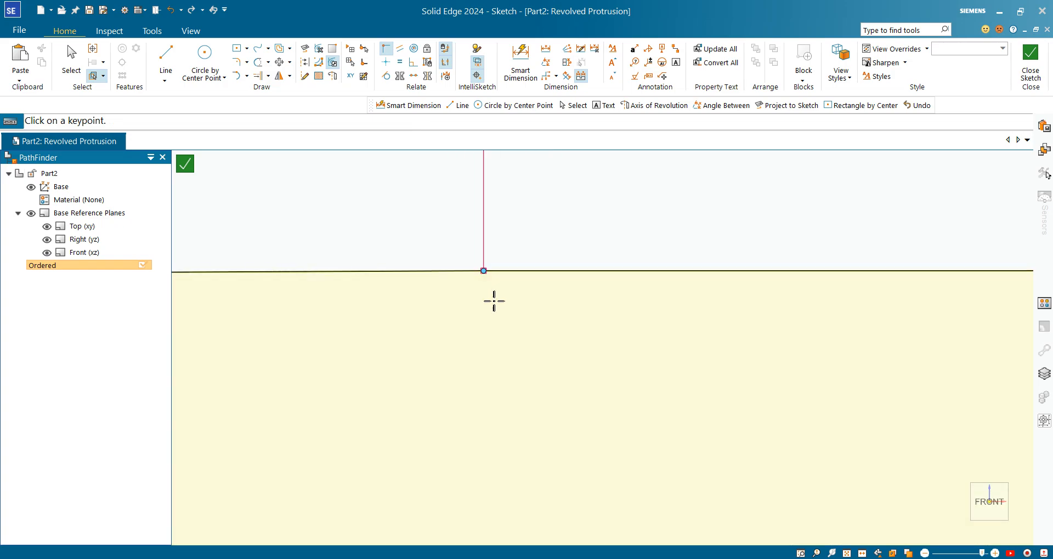
scroll(550, 296, down, 6)
scroll(454, 404, down, 3)
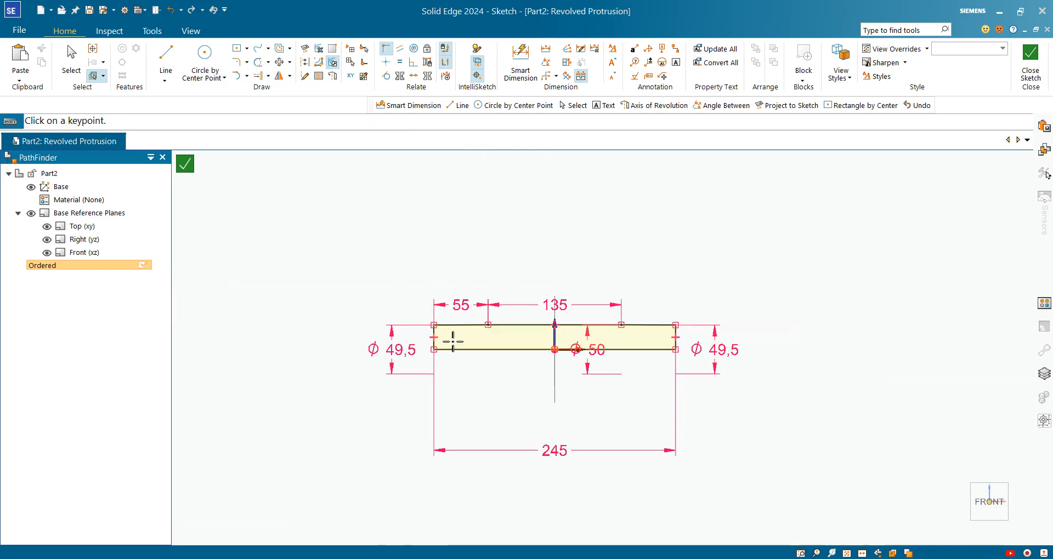
scroll(656, 336, up, 4)
scroll(806, 329, down, 2)
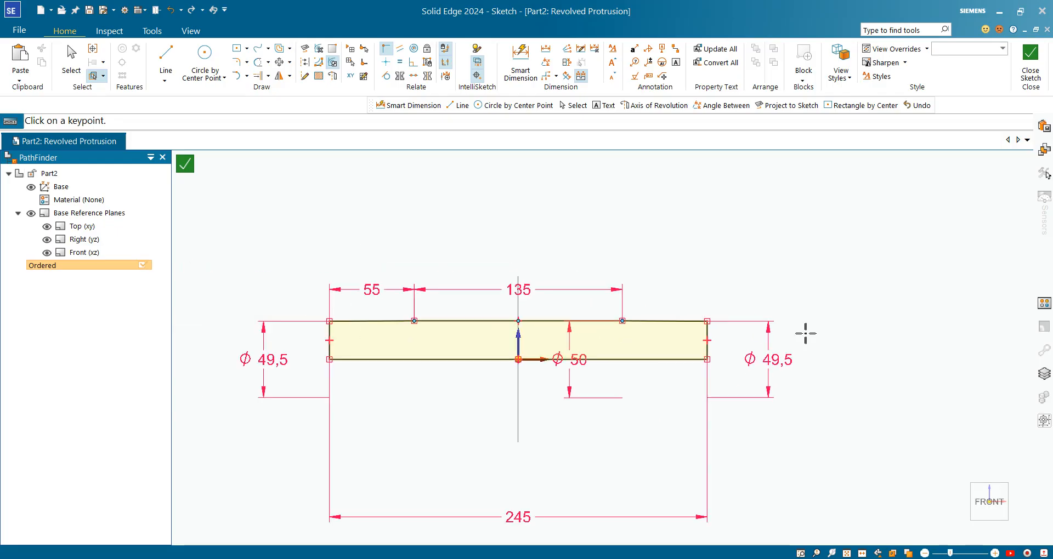
click(1031, 55)
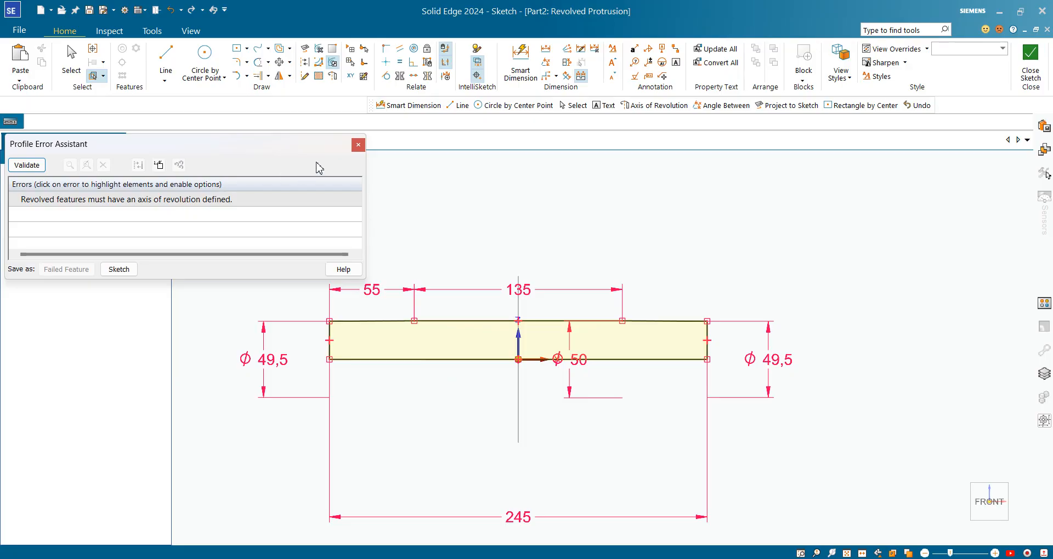
click(359, 145)
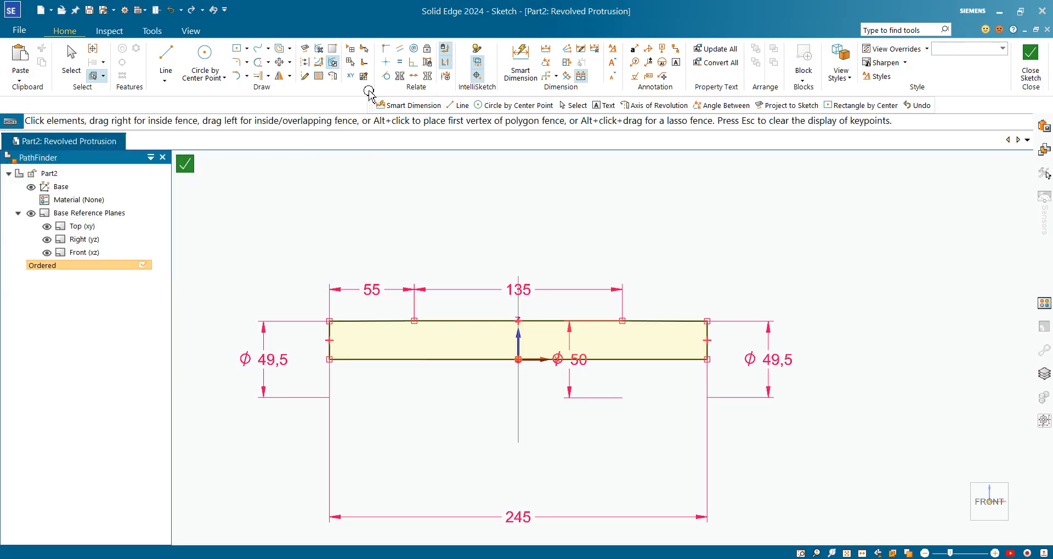
Step: Set the profile's base line as the axis of revolution, close the sketch and finish the revolved protrusion
click(333, 77)
click(476, 360)
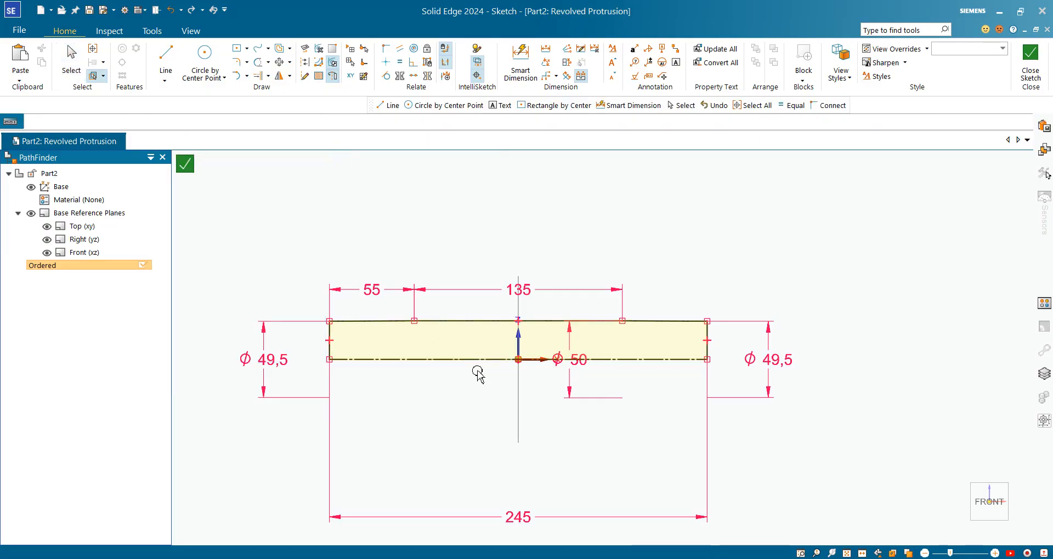
click(1031, 61)
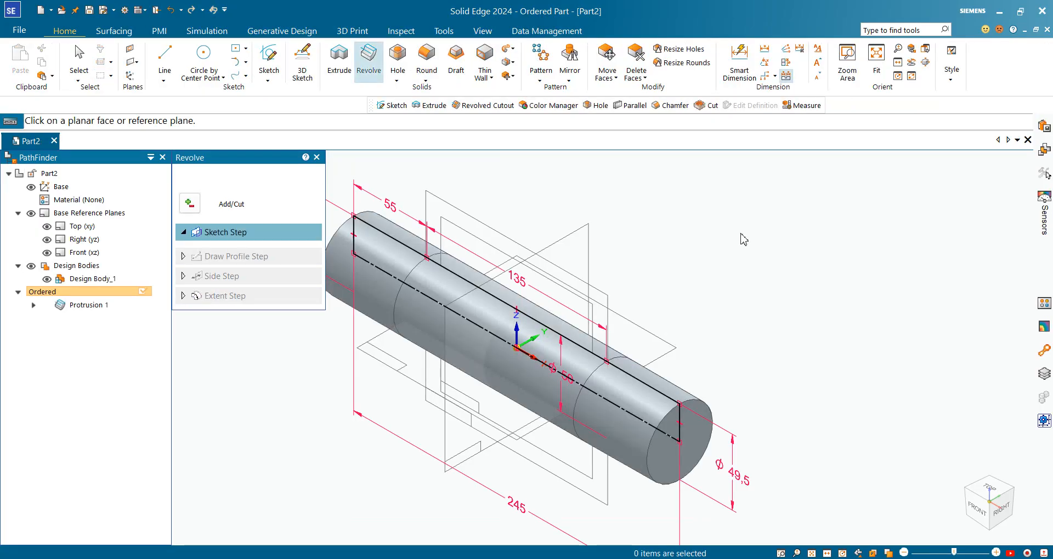
click(292, 180)
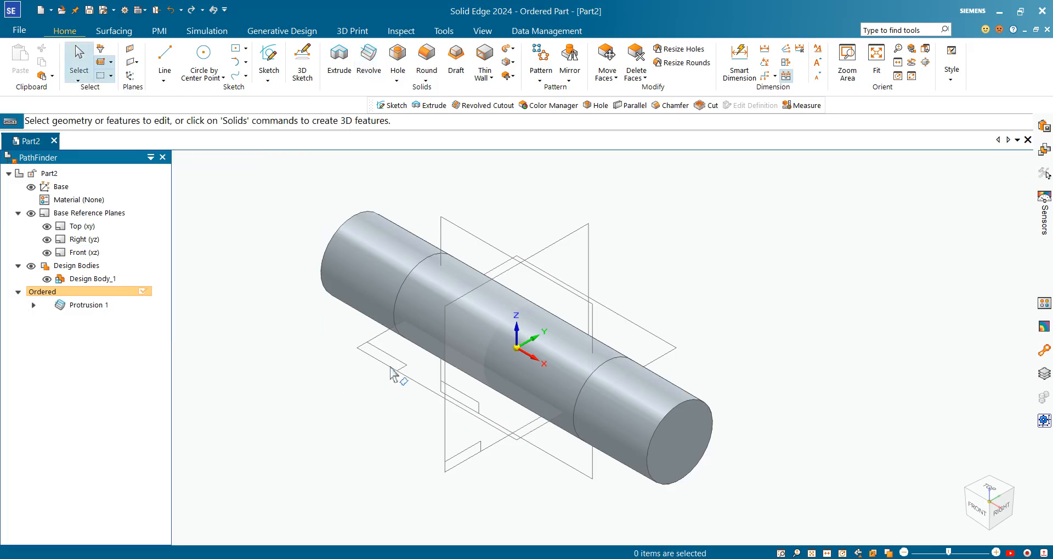
Step: Switch to the PDF drawing and examine the diameter and depth of the left end bore
middle_drag(390, 367, 559, 355)
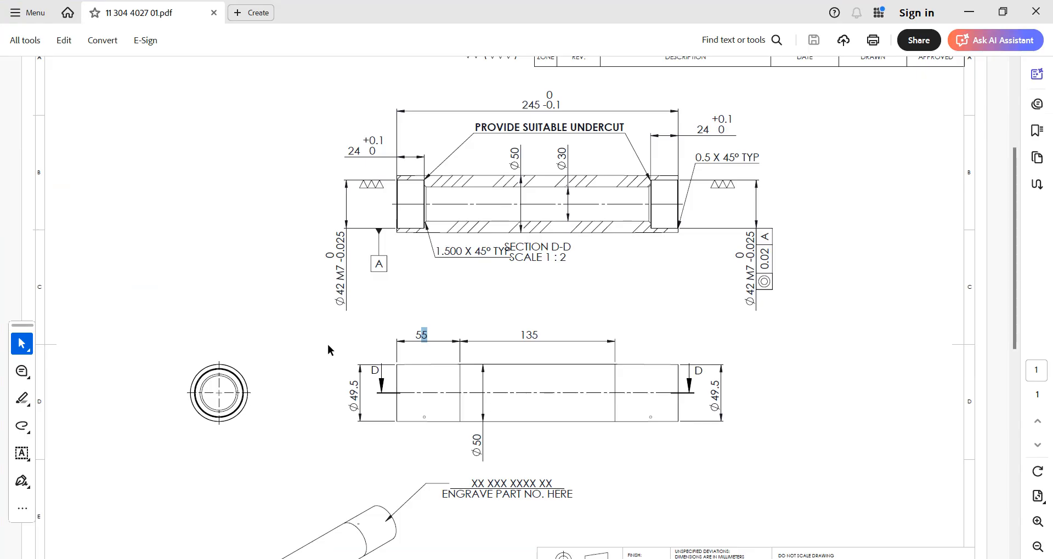
drag(337, 286, 376, 211)
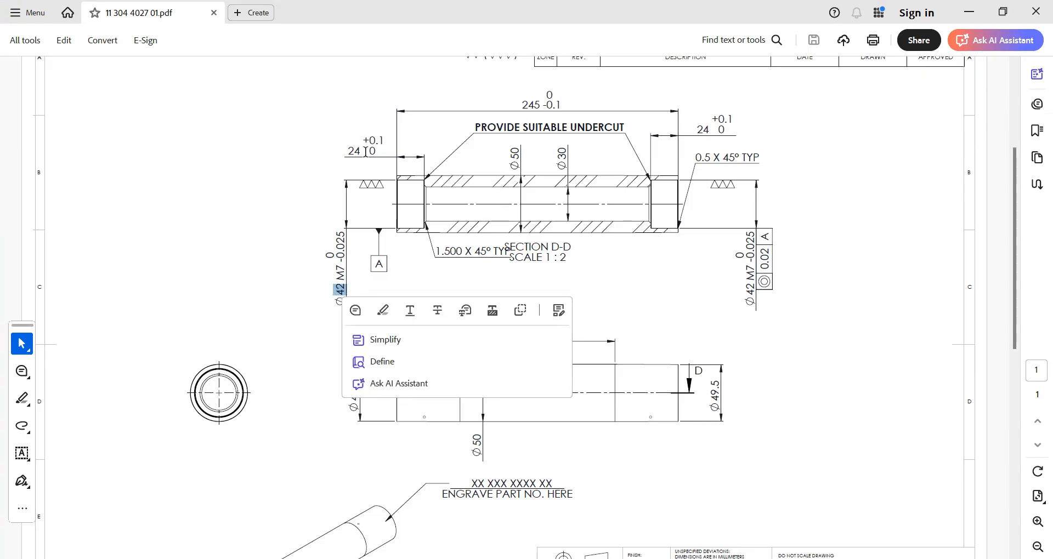
drag(366, 152, 348, 154)
click(301, 305)
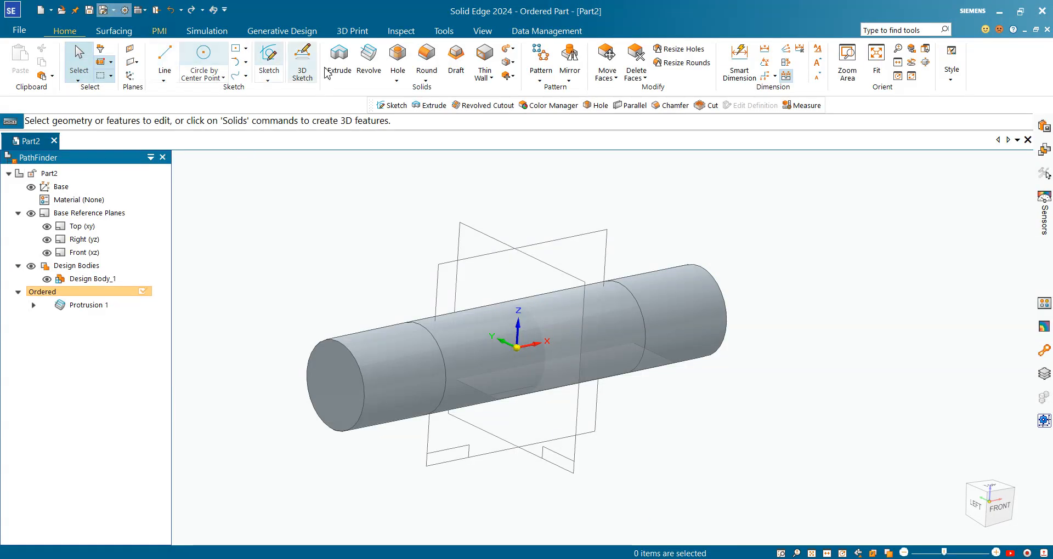
Step: In Solid Edge, start an extruded cut on the roller's left end face and sketch an origin-centred circle about 35 mm in diameter
click(349, 77)
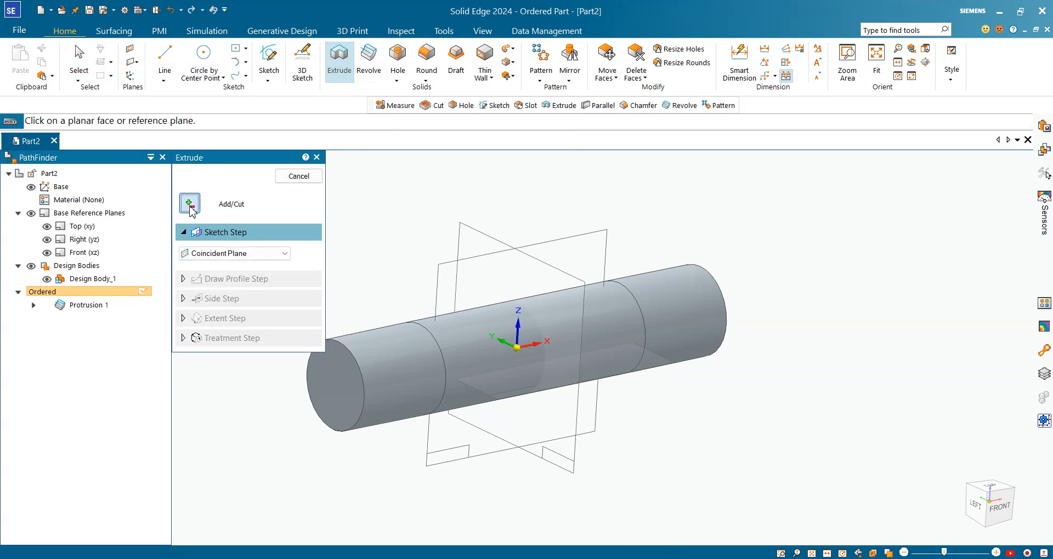
click(189, 206)
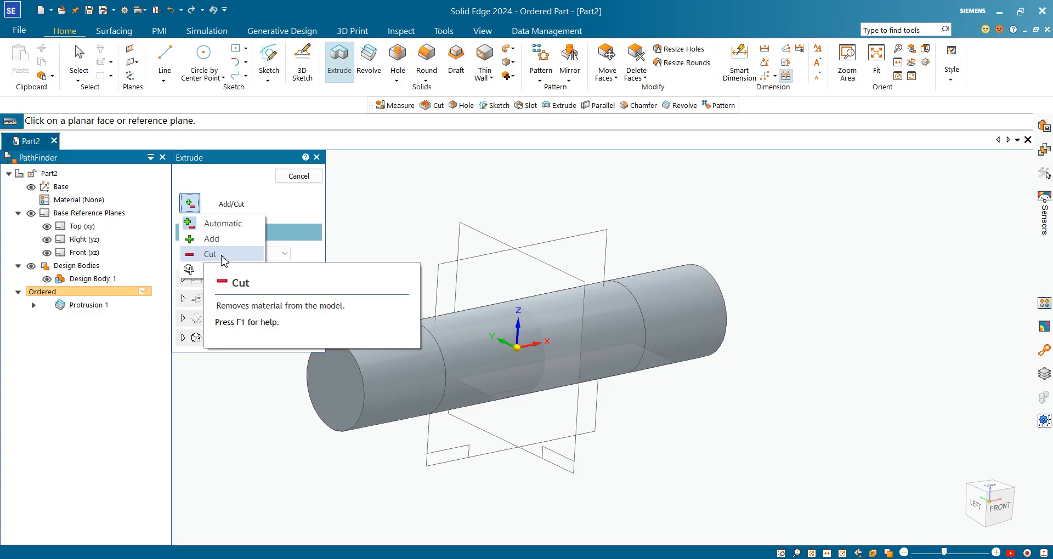
click(220, 256)
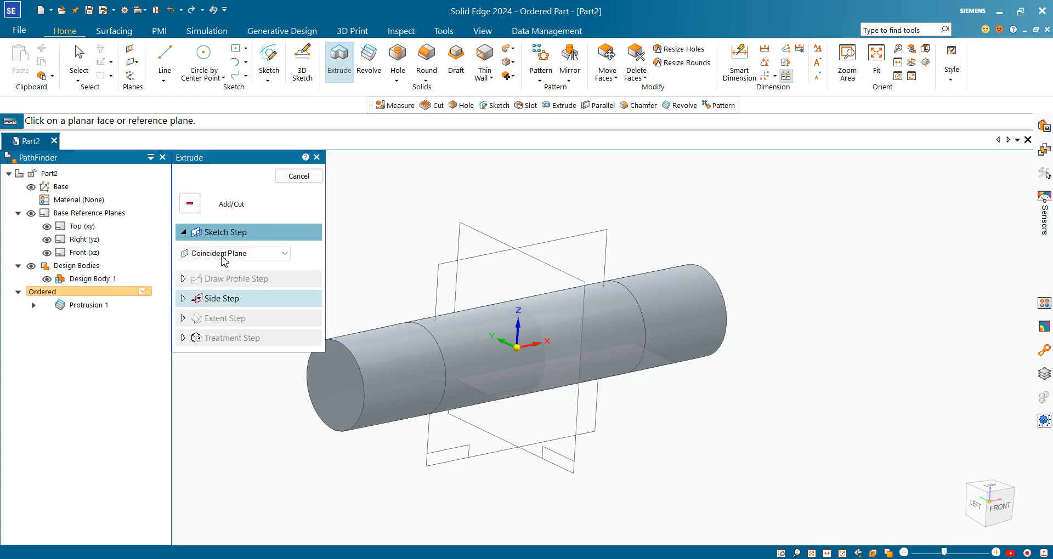
click(340, 406)
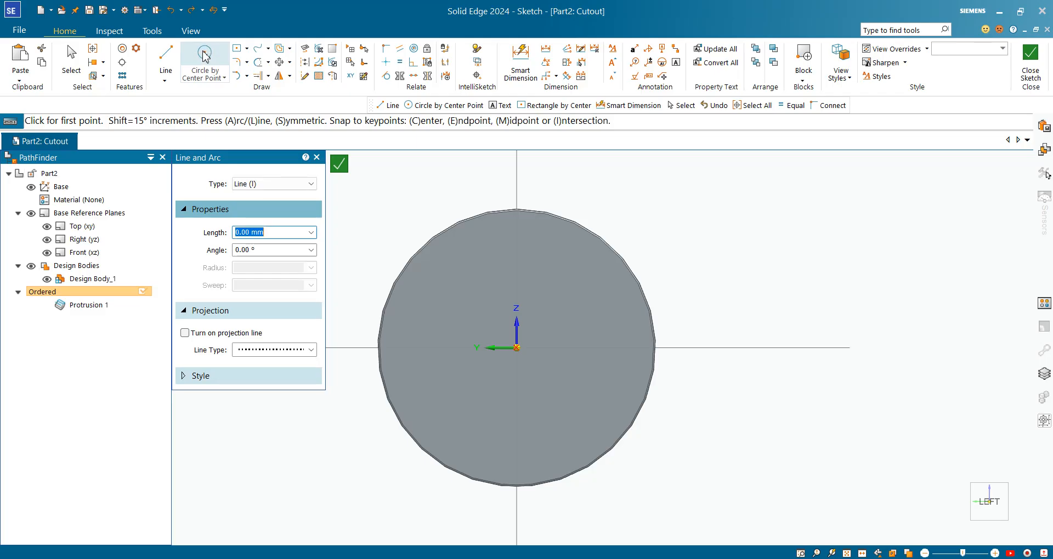
click(211, 68)
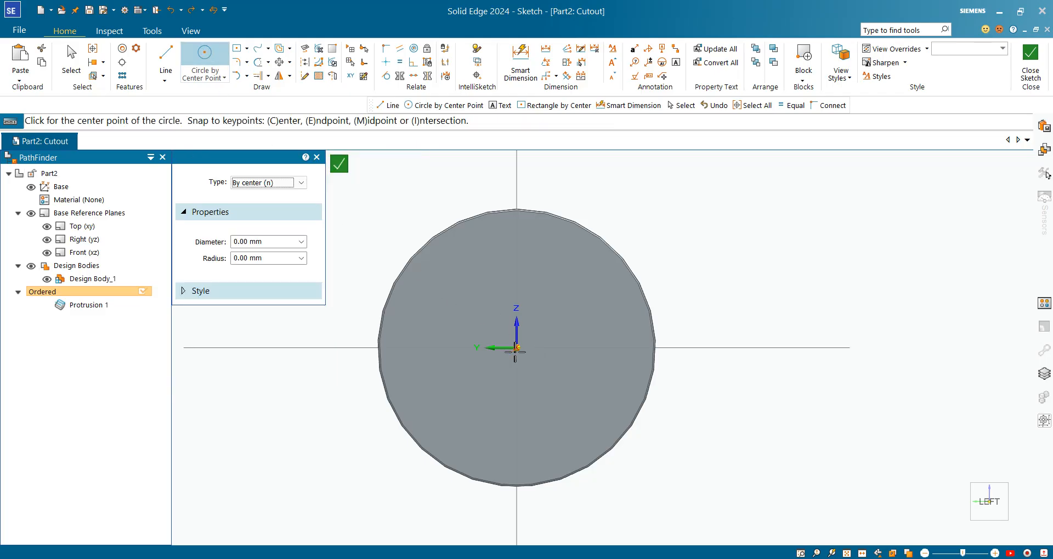
click(516, 348)
click(550, 258)
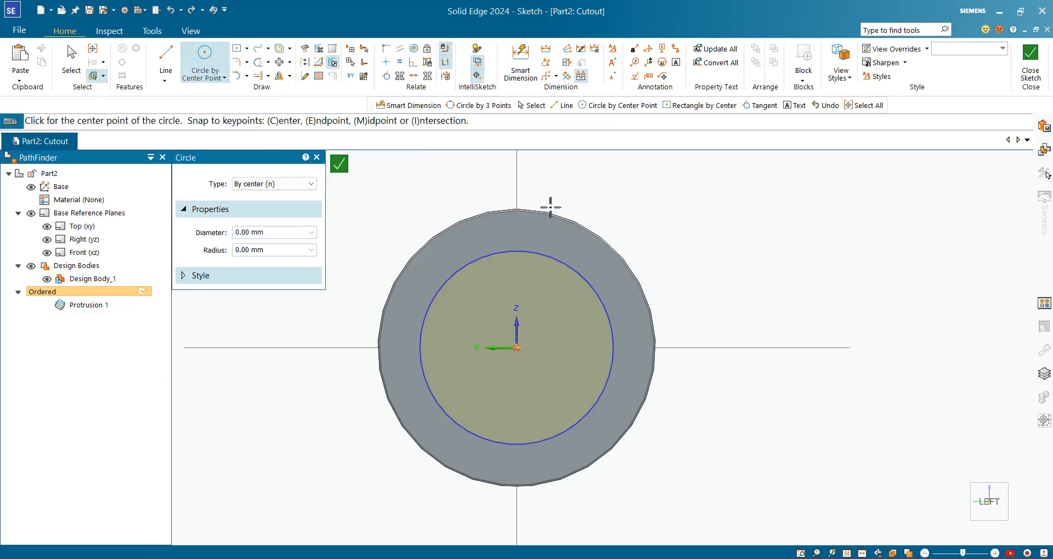
key(Escape)
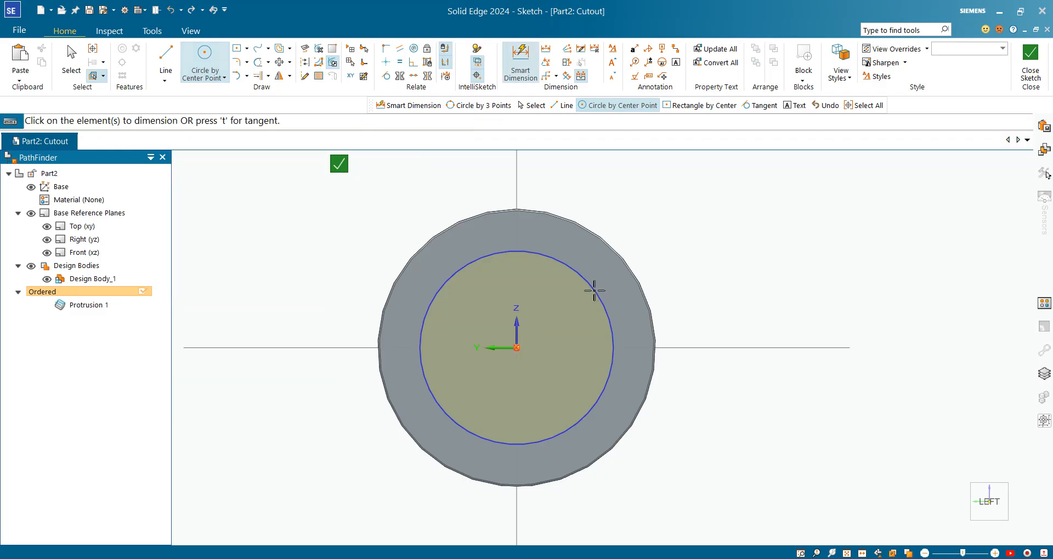
Step: Add a diameter dimension to the circle on the end face and set it to 42 mm
click(593, 291)
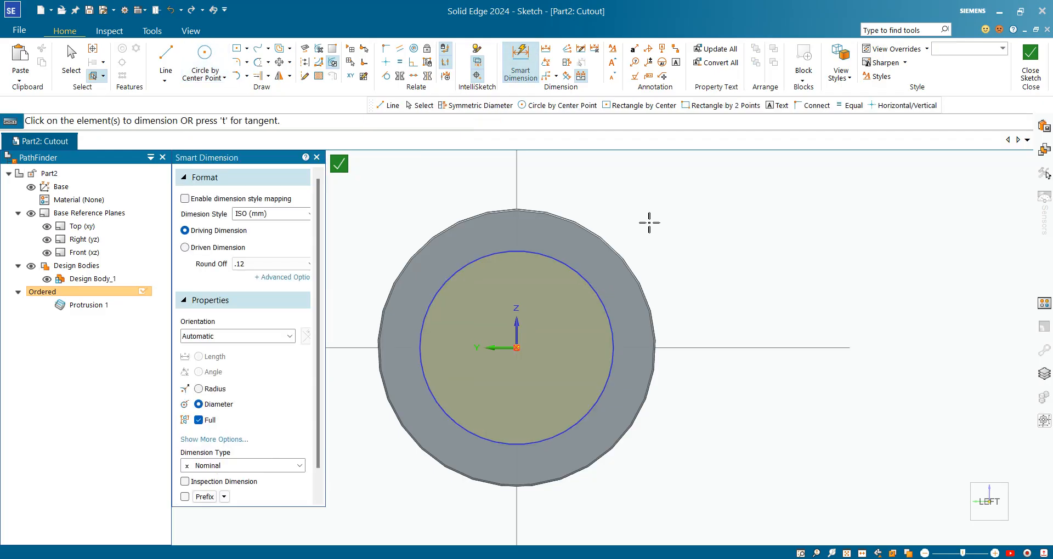
click(692, 225)
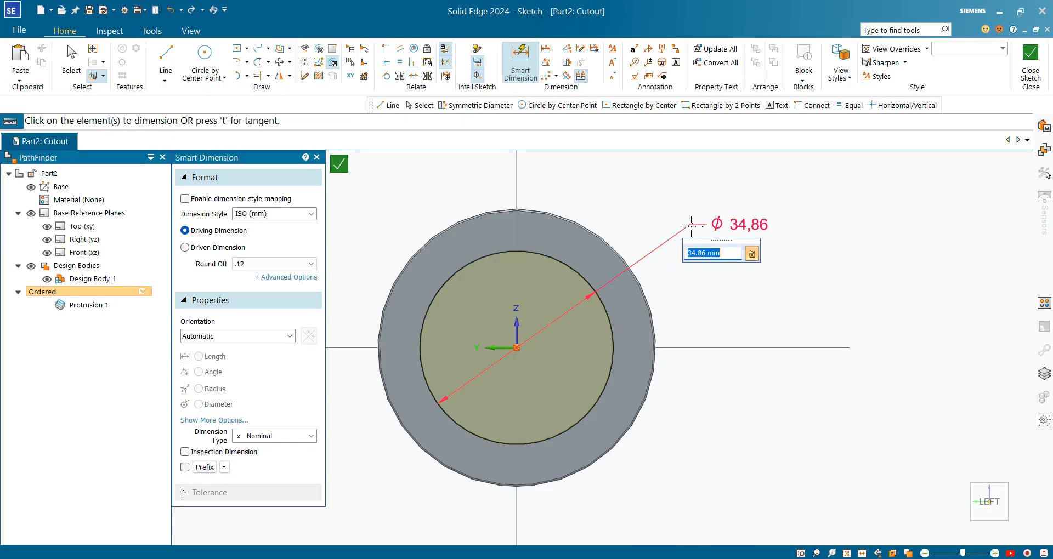
key(Return)
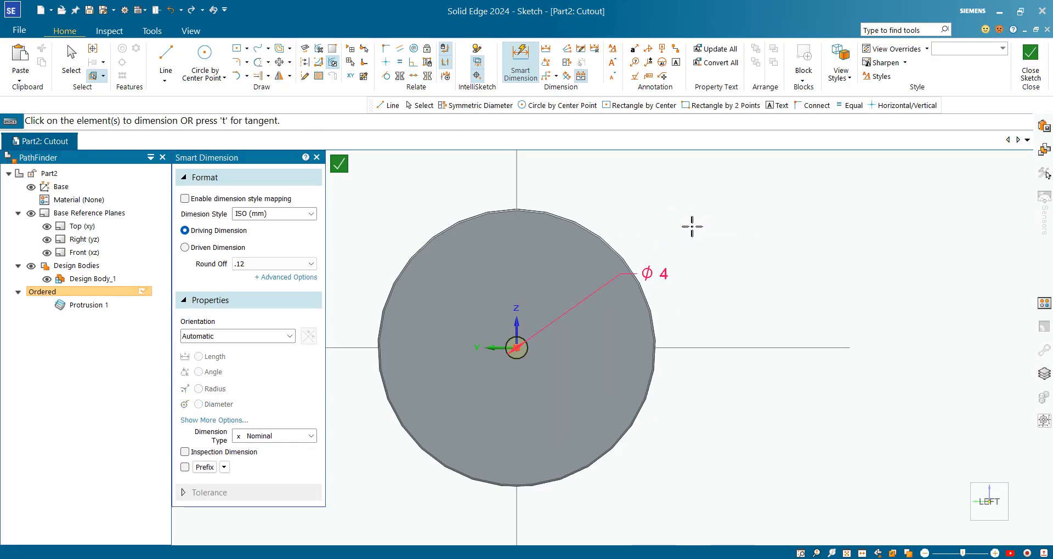
click(70, 61)
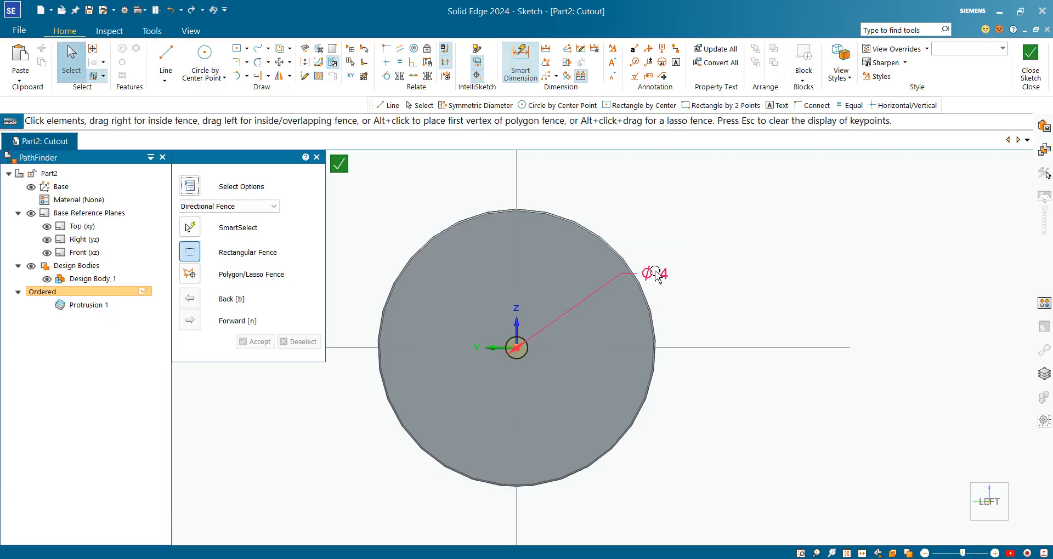
click(655, 274)
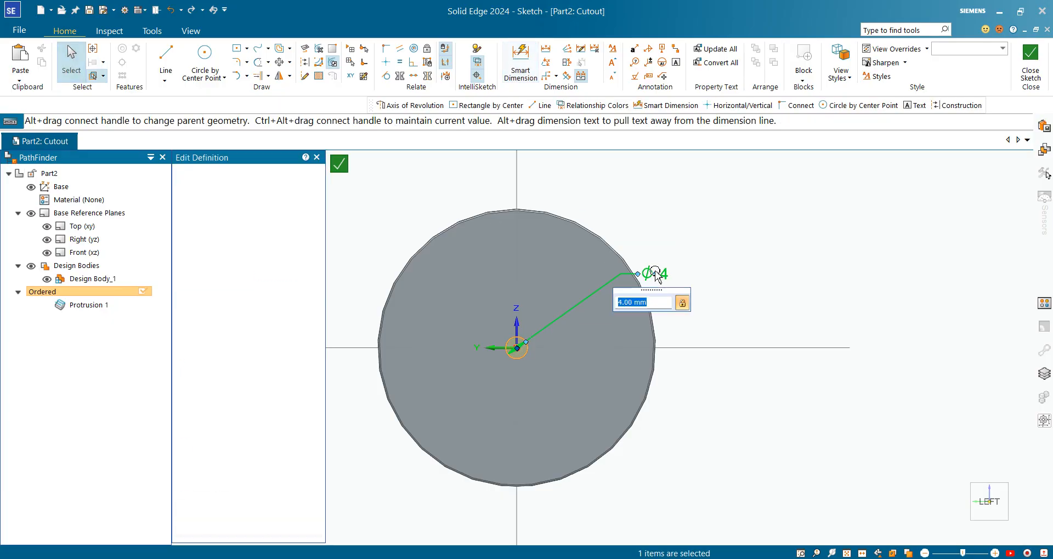
key(Return)
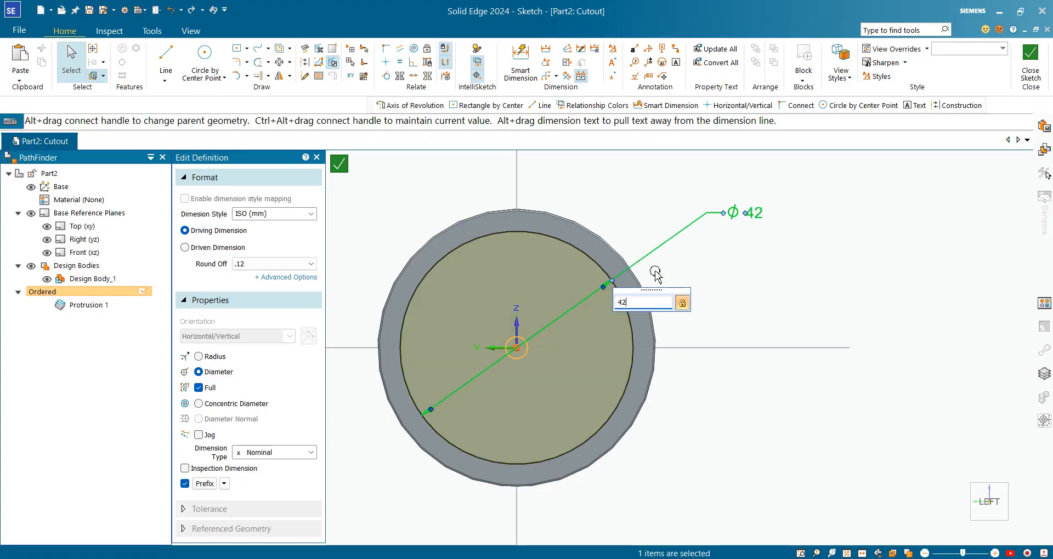
Step: Close the circle sketch and cut it 24 mm deep into the roller with a one-sided finite extent
click(1031, 65)
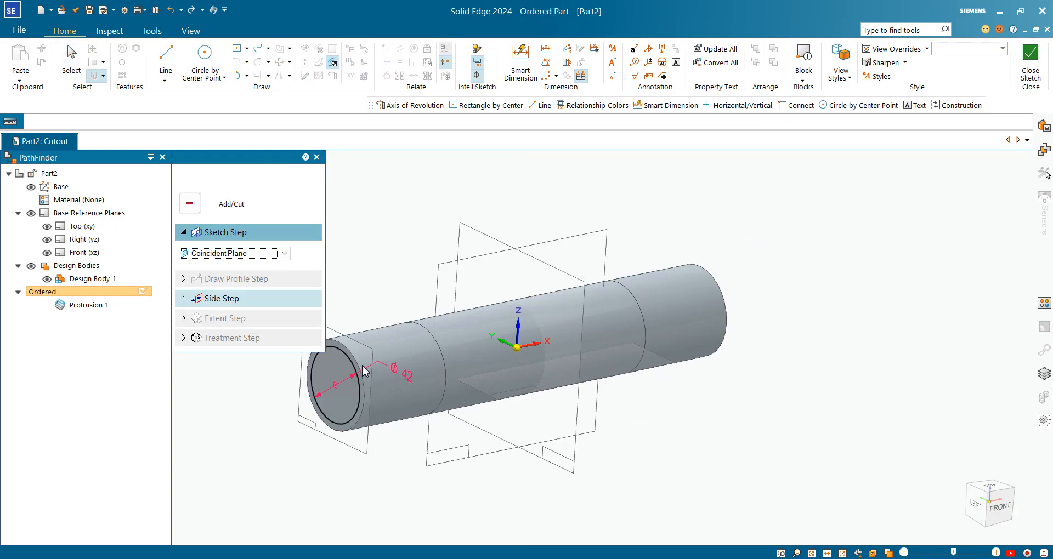
click(366, 370)
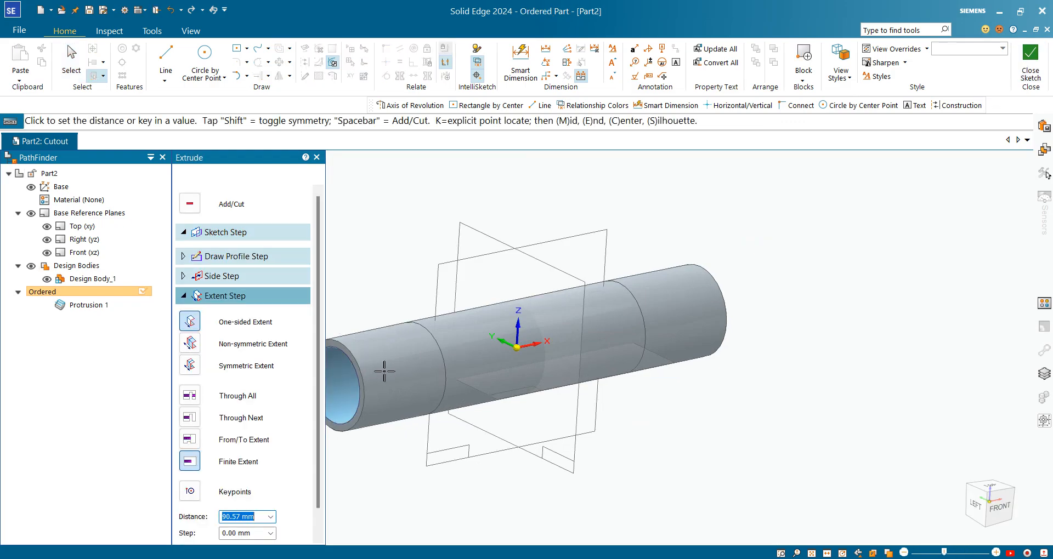
scroll(418, 372, down, 2)
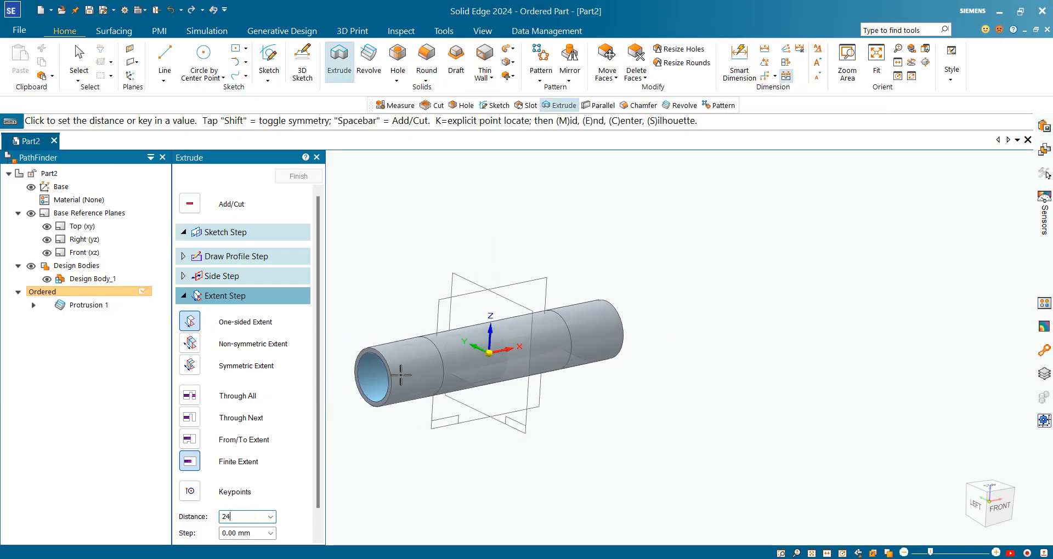
key(Tab)
click(402, 380)
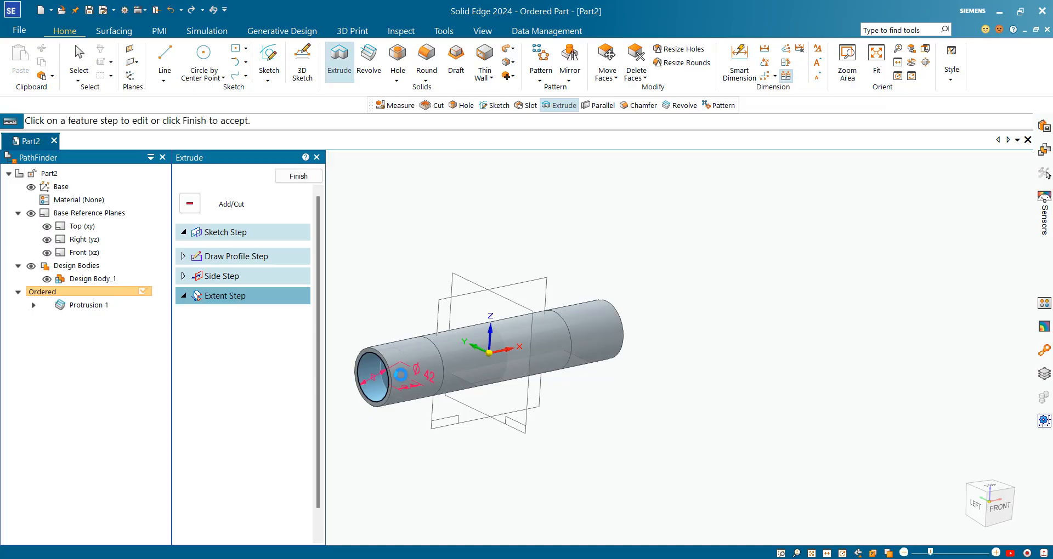
right_click(400, 379)
click(300, 176)
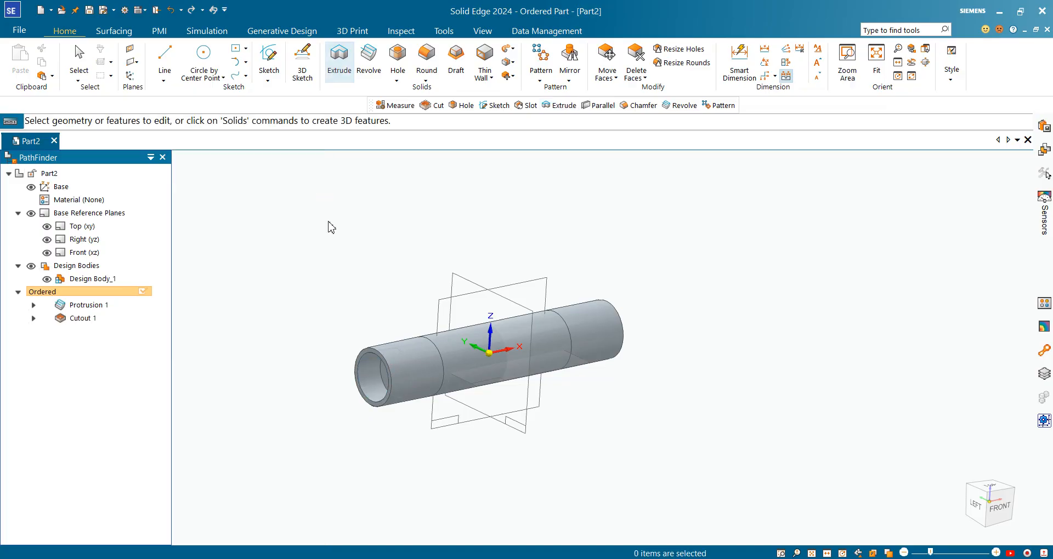
Step: Examine the PDF drawing for the inner through-bore's diameter and the right end bore's diameter and depth
key(alt+Tab)
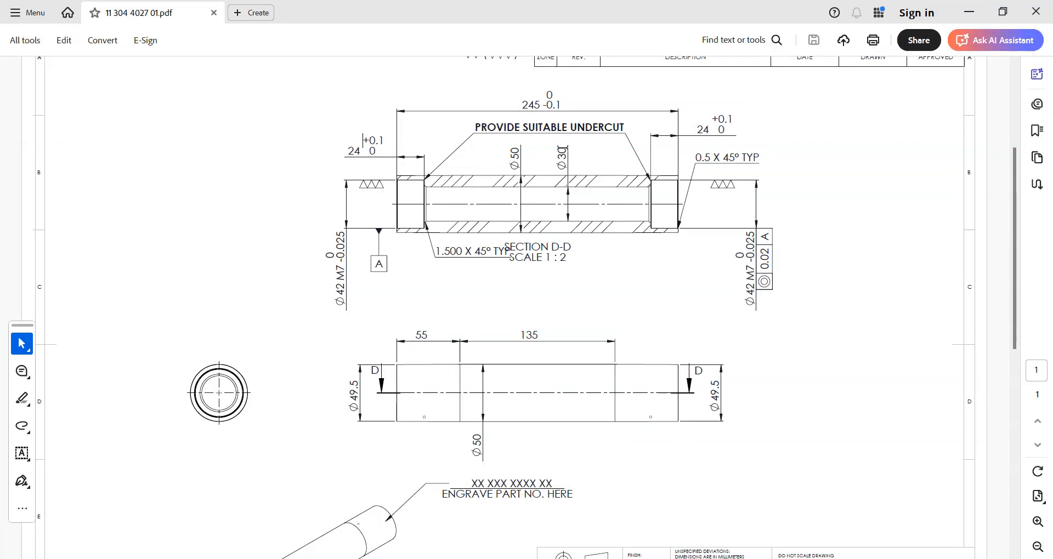
click(505, 307)
click(724, 558)
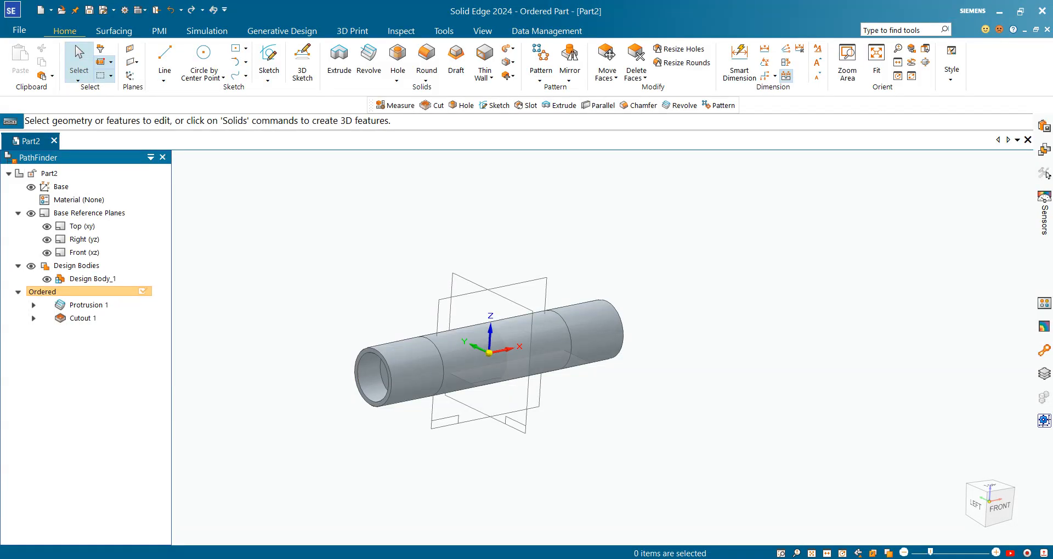
key(alt+Tab)
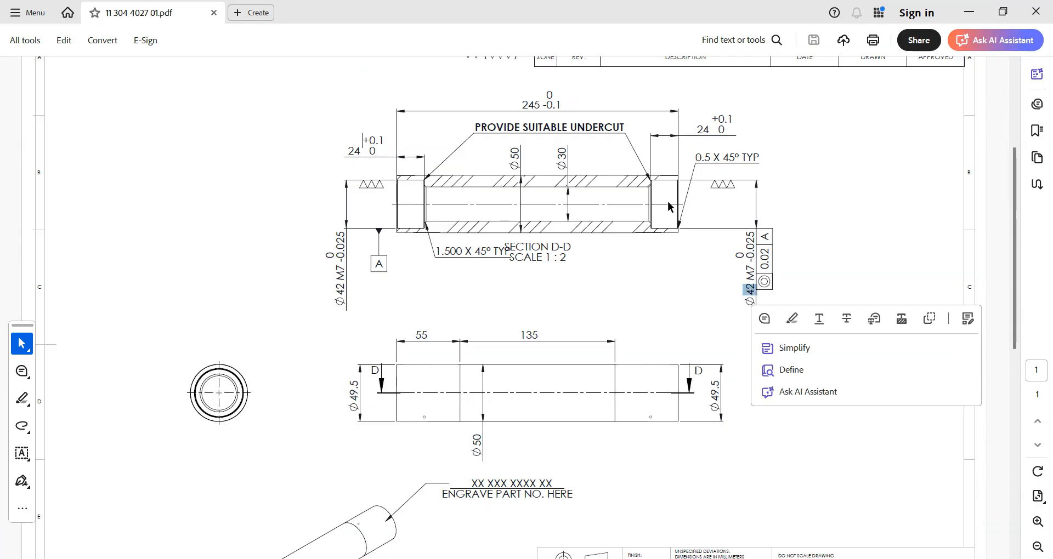
drag(706, 131, 693, 130)
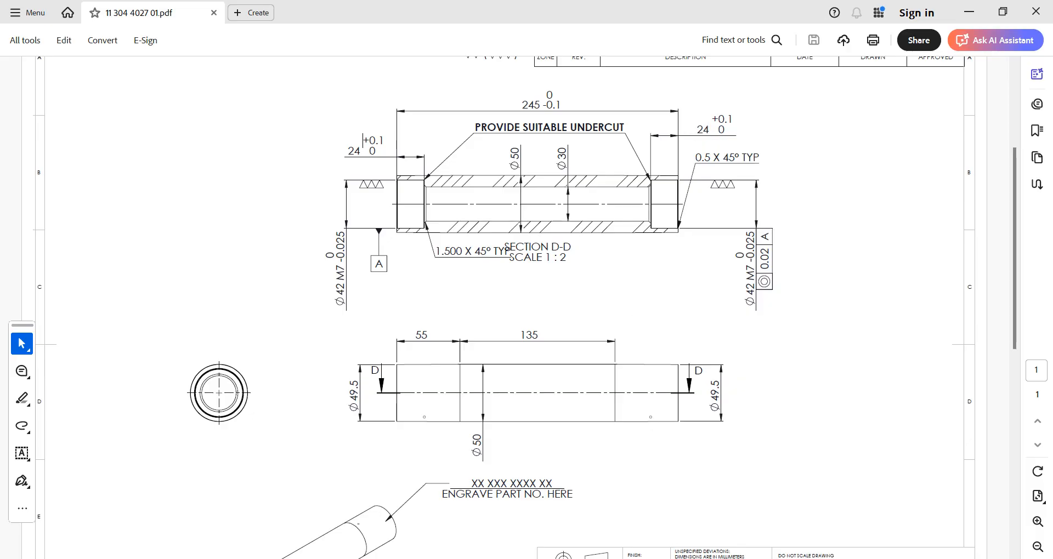
key(alt+Tab)
Step: In Solid Edge, mirror the 42 mm end bore cutout about the Right (yz) plane with Mirror Copy Feature in Fast mode
click(384, 384)
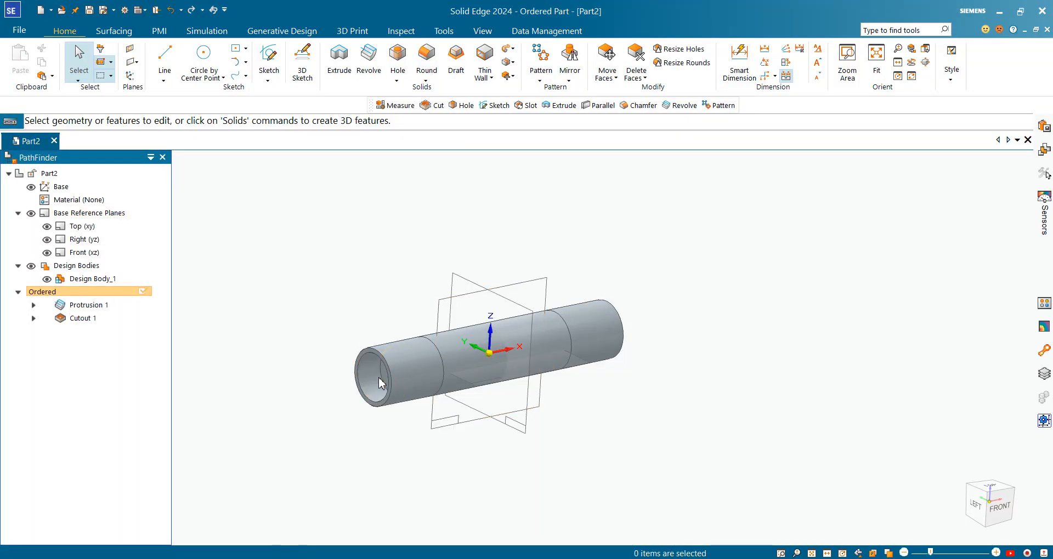
middle_drag(653, 438, 543, 351)
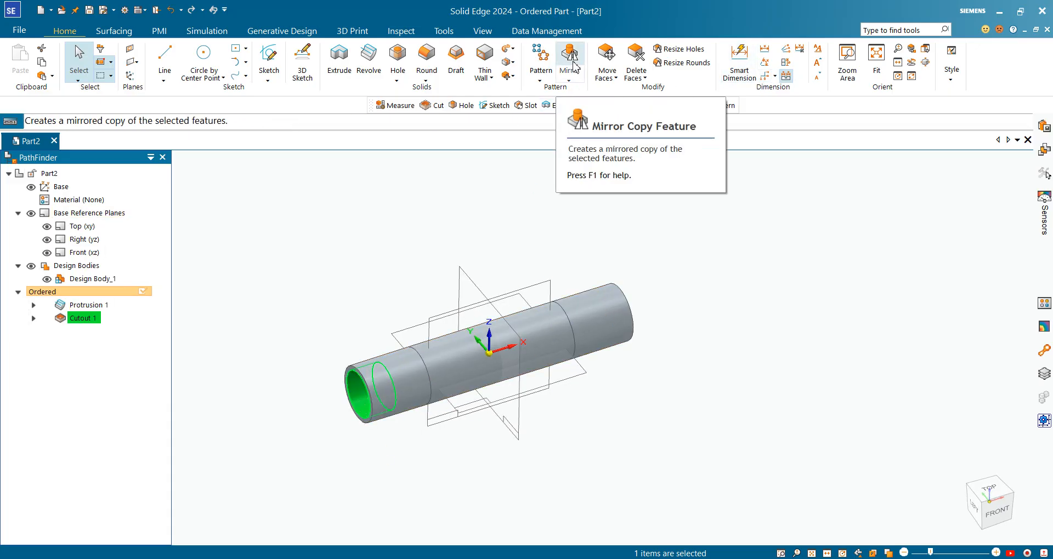
click(570, 80)
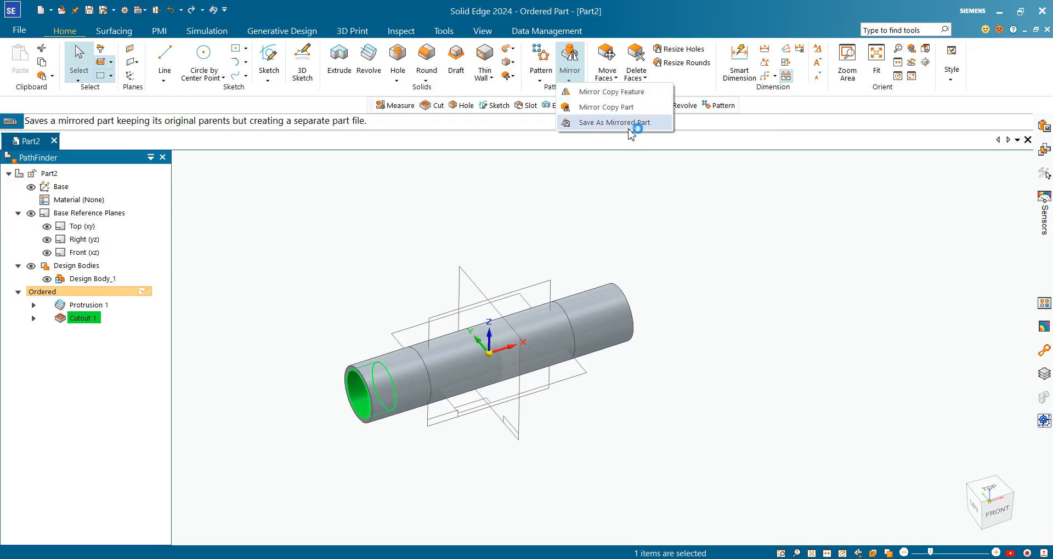
click(612, 93)
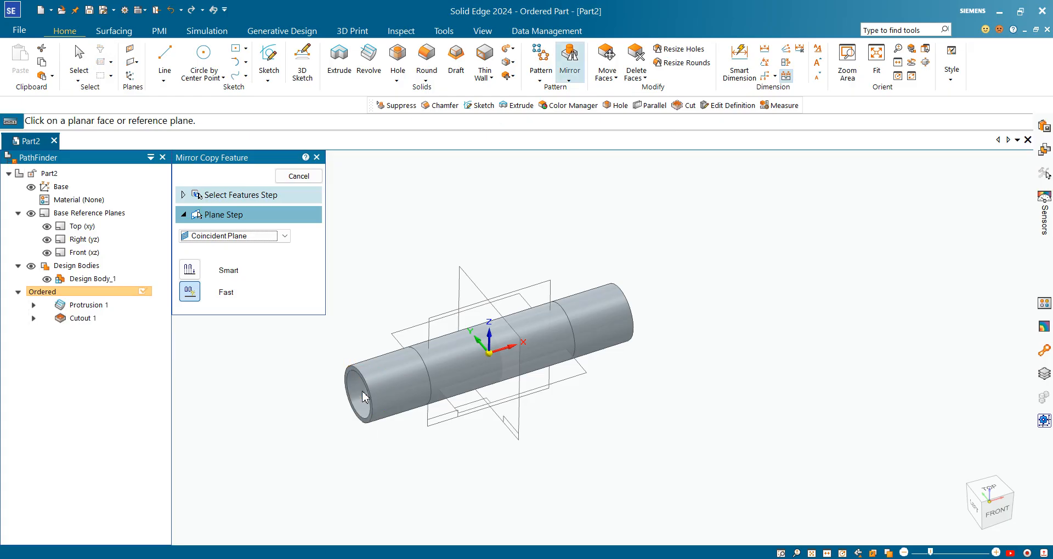
scroll(359, 391, up, 4)
scroll(394, 393, down, 2)
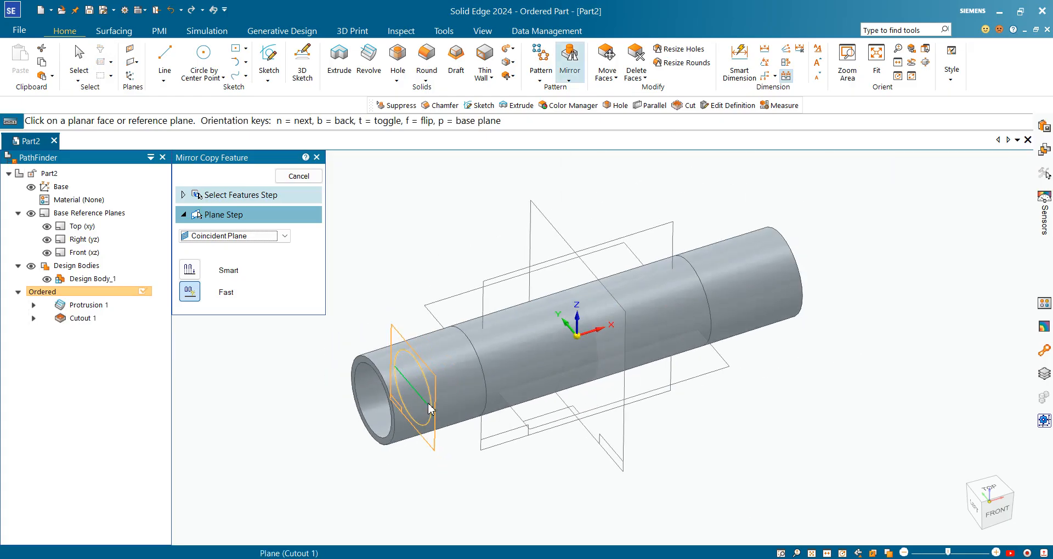
middle_drag(429, 407, 454, 363)
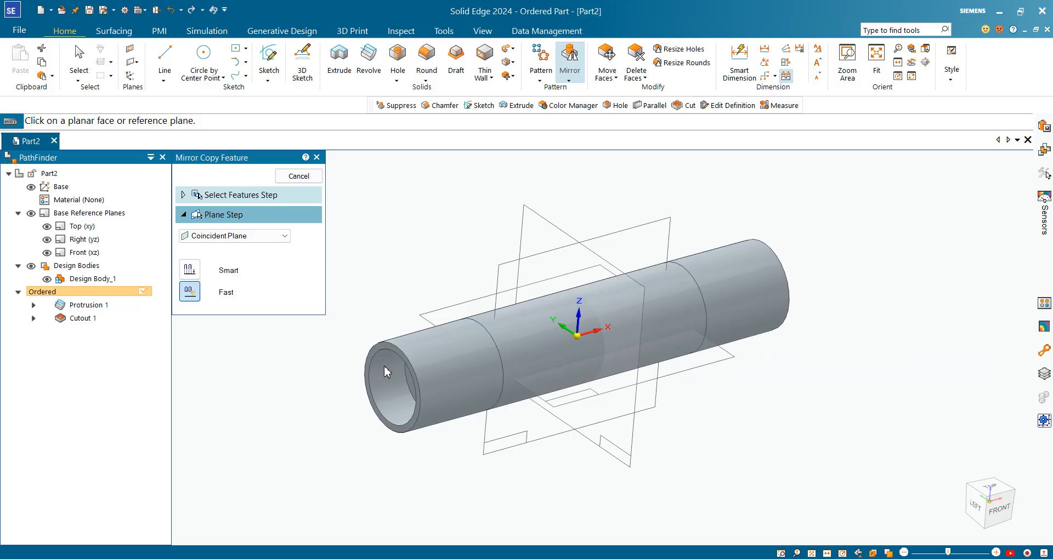
click(547, 228)
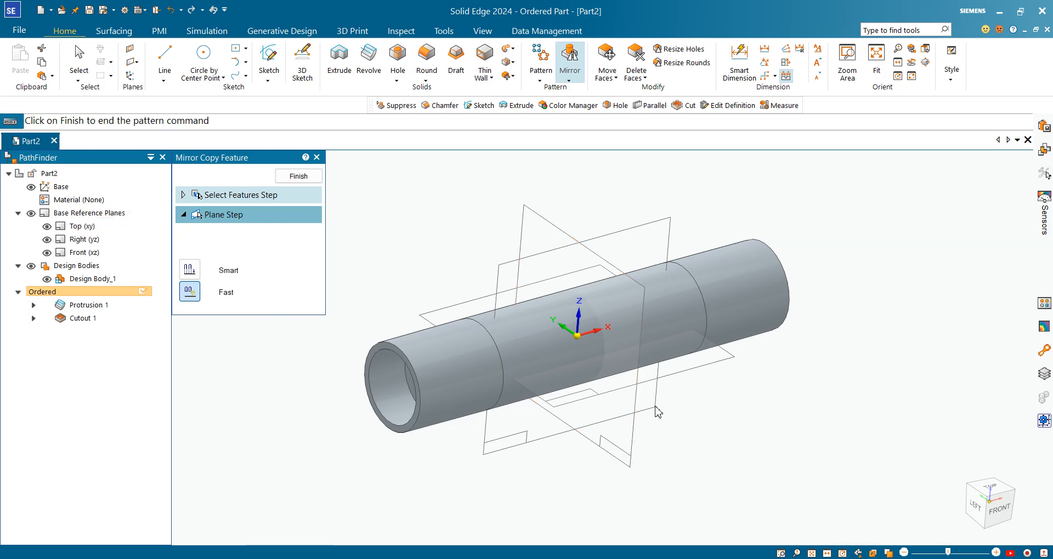
middle_drag(750, 393, 596, 406)
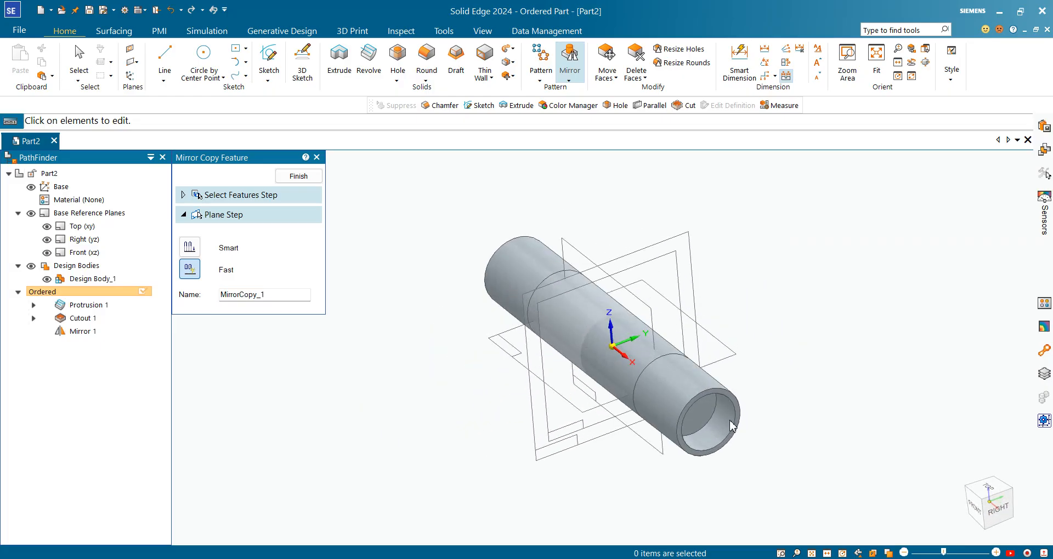
click(298, 175)
middle_drag(363, 280, 669, 384)
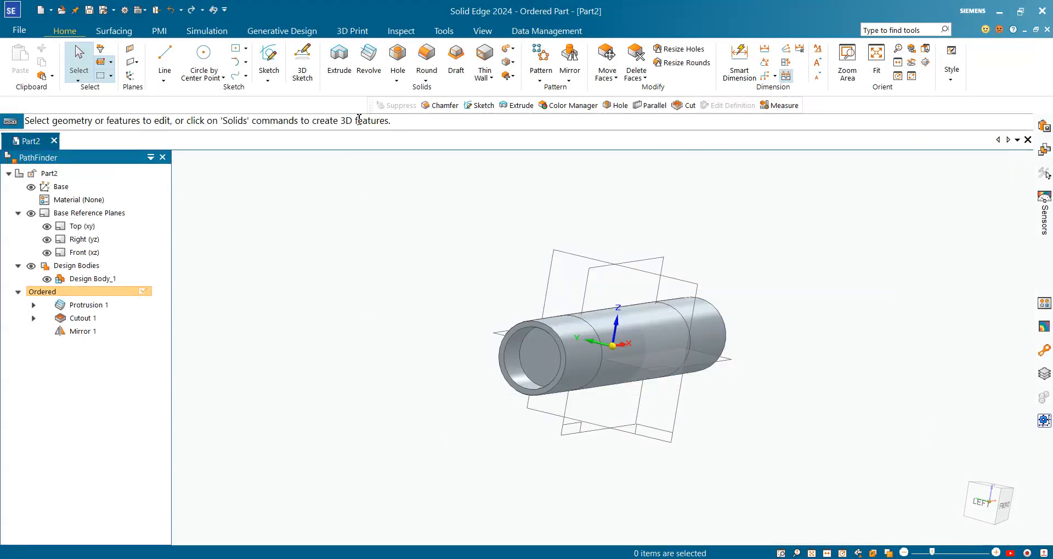
Step: Start an extruded cut on the end bore's floor face and sketch an origin-centred circle about 34 mm in diameter
click(339, 60)
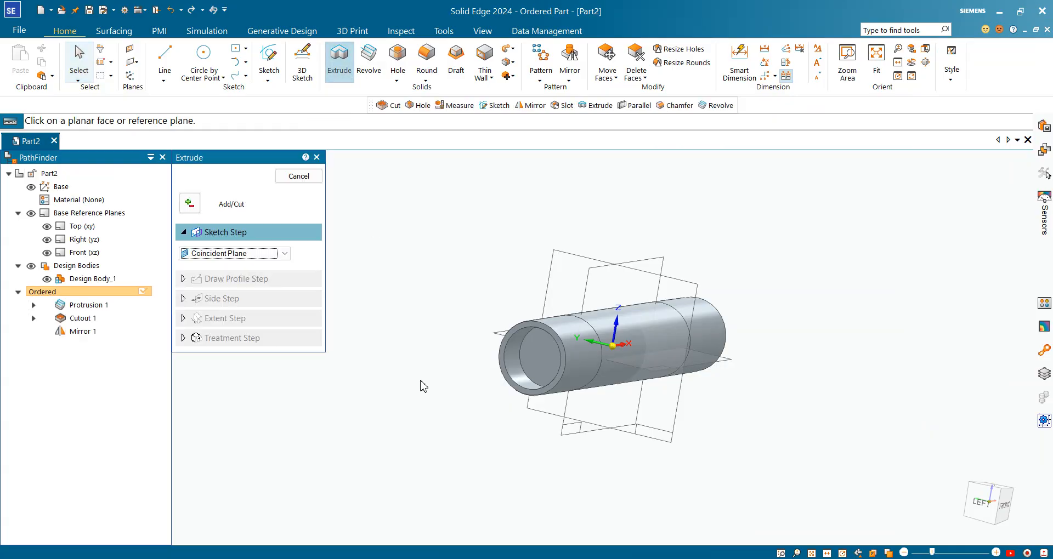
click(189, 203)
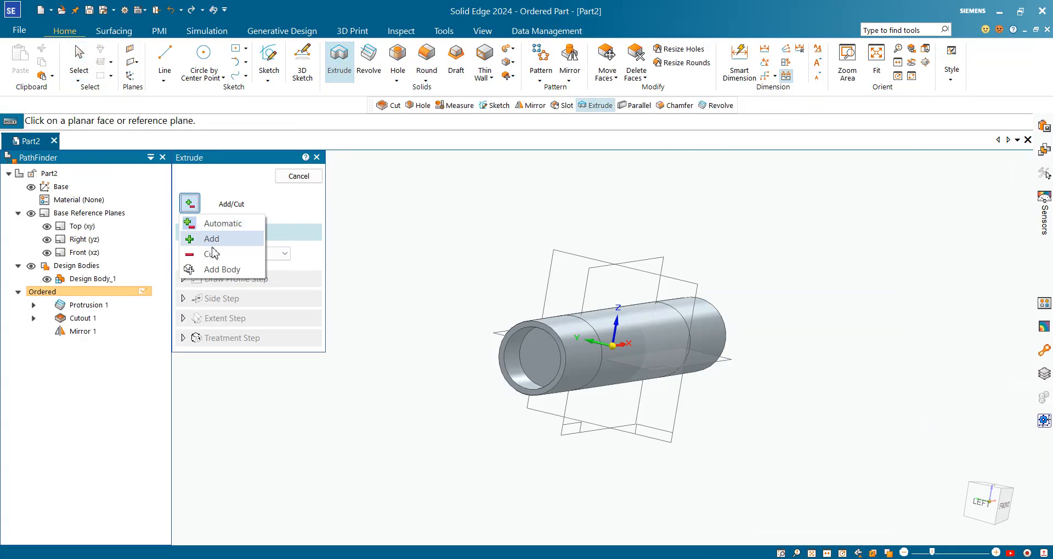
click(213, 254)
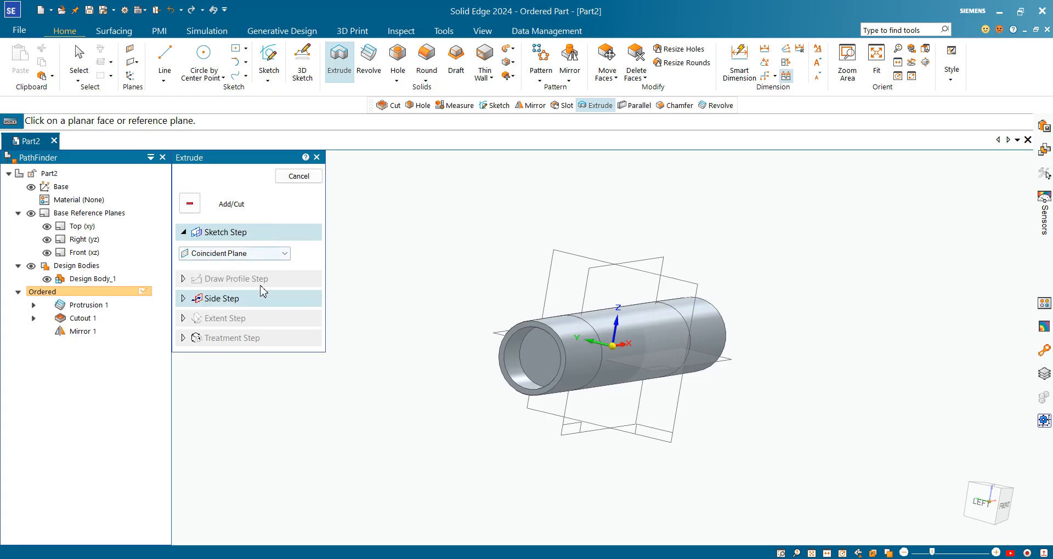
click(542, 376)
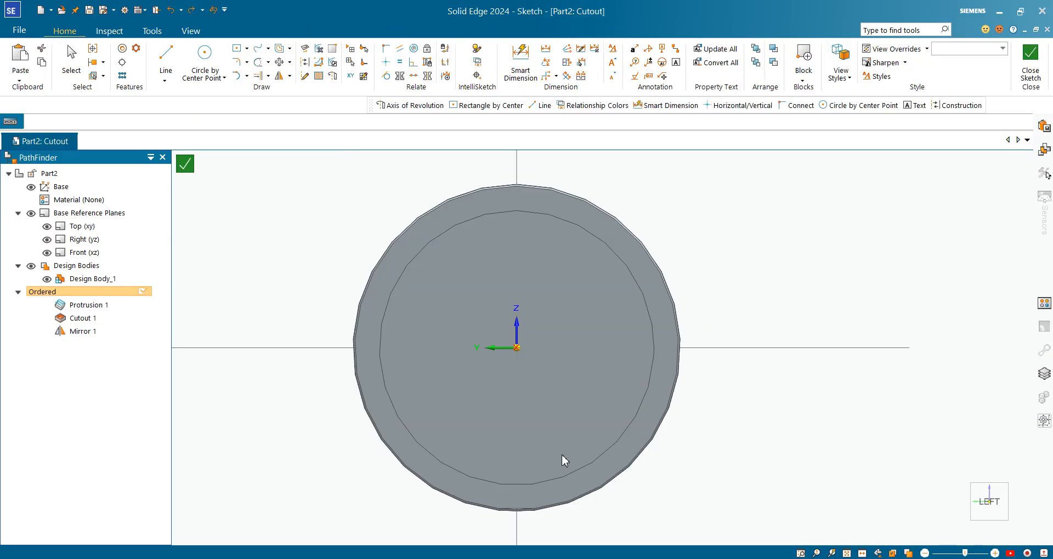
click(205, 58)
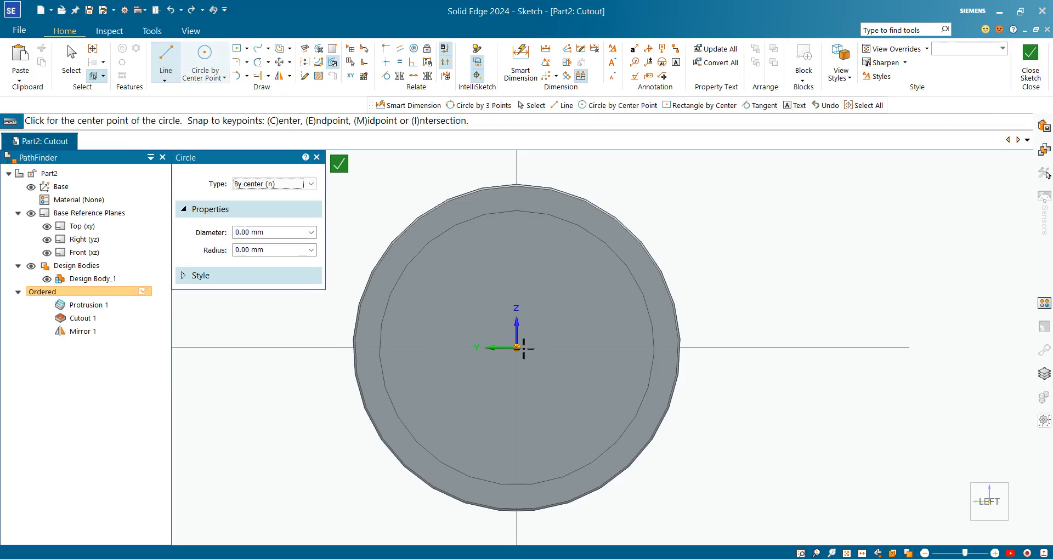
click(516, 348)
click(555, 246)
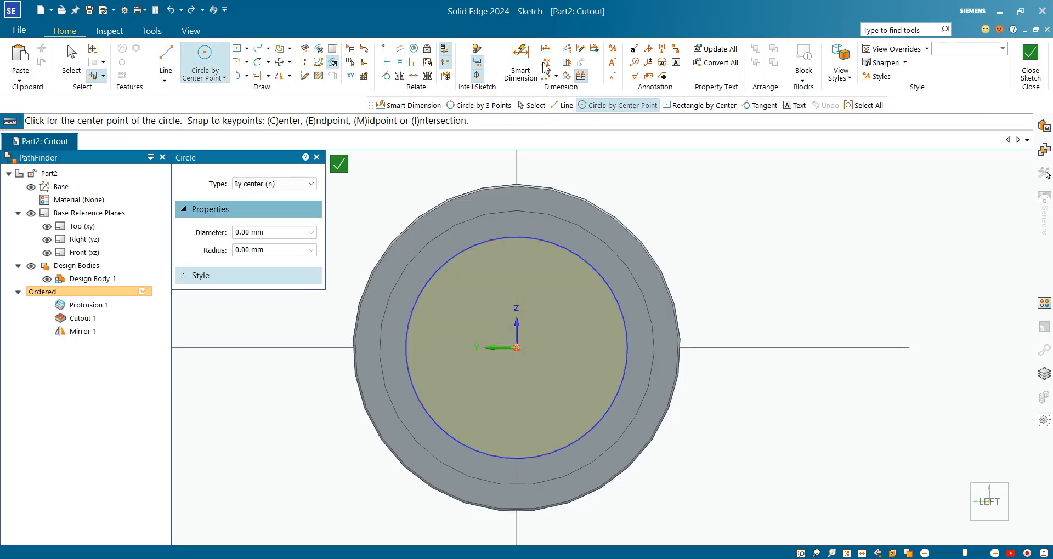
Step: Add a diameter dimension to the circle on the bore floor and set it to 30 mm
click(520, 60)
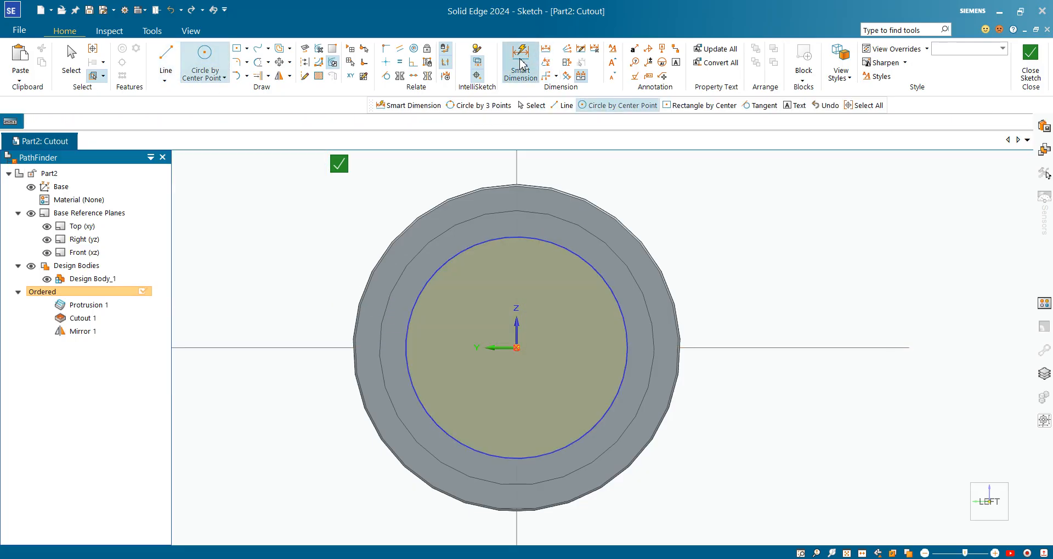
click(618, 303)
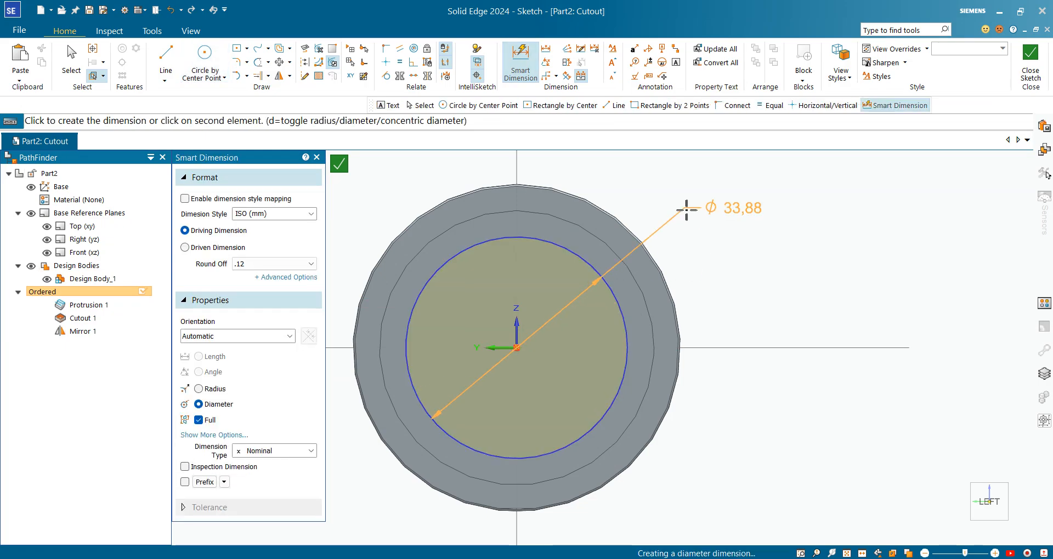
click(686, 210)
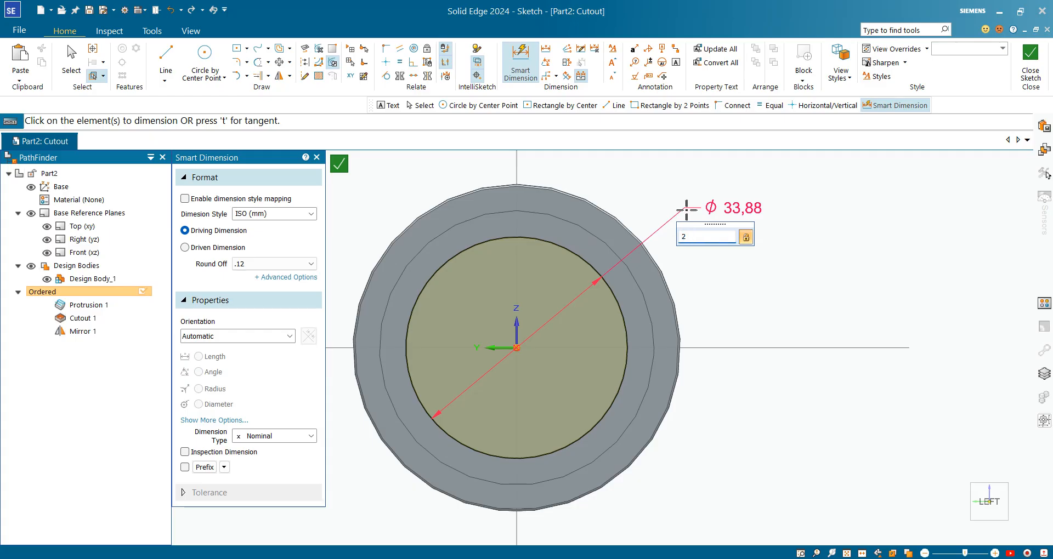
key(Return)
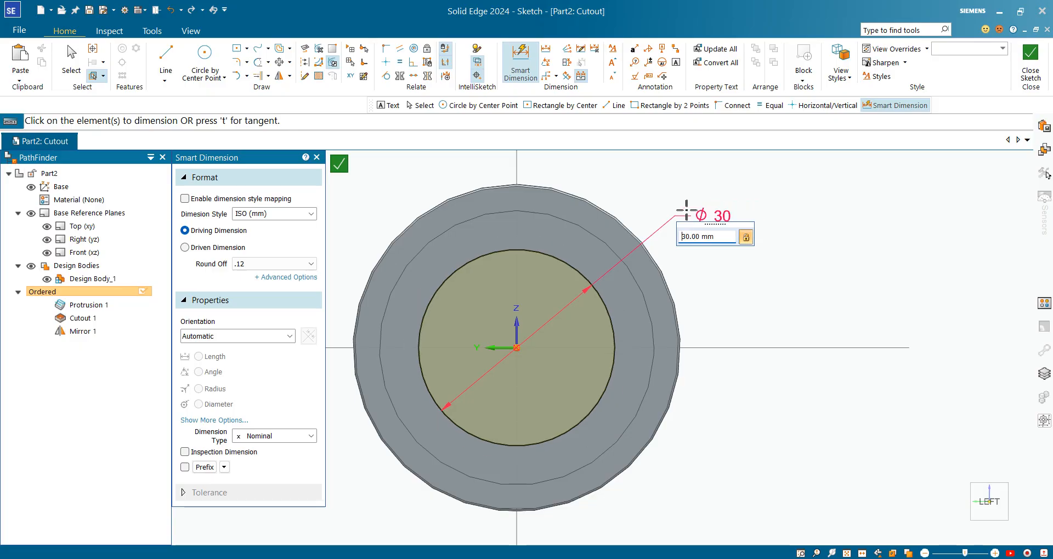
Step: Close the circle sketch and cut it Through All along the roller, one-sided towards the opposite end
click(1030, 60)
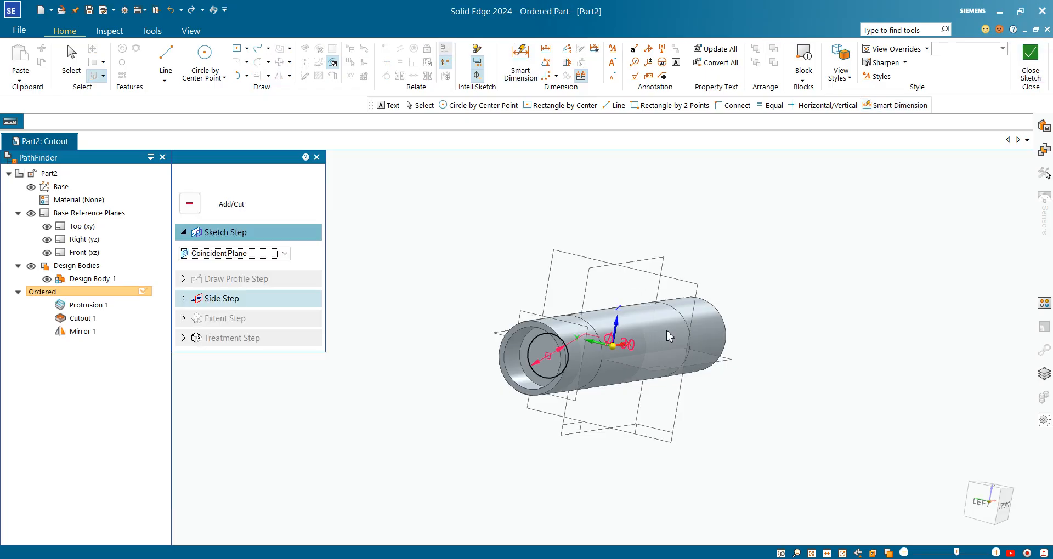
click(670, 330)
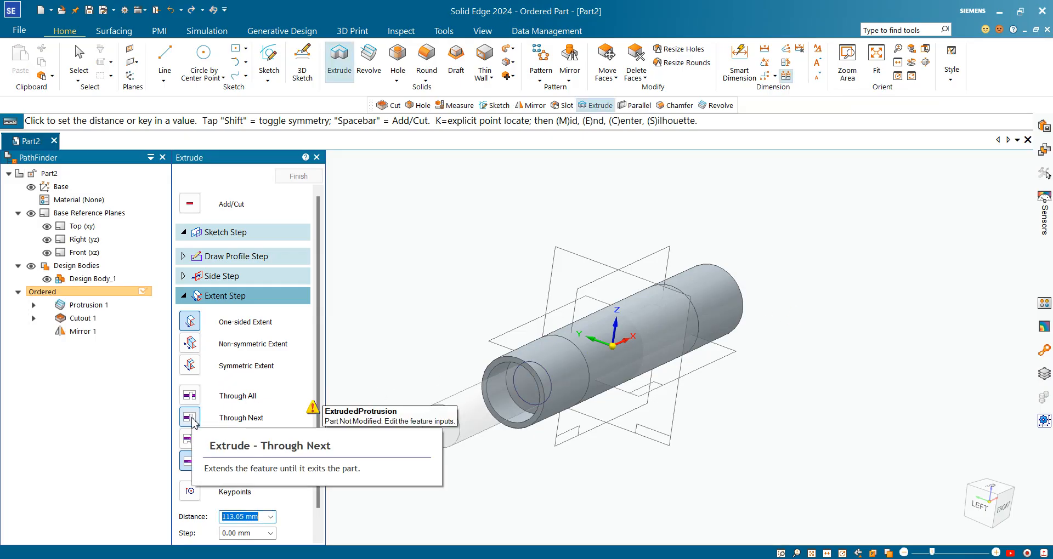
click(190, 395)
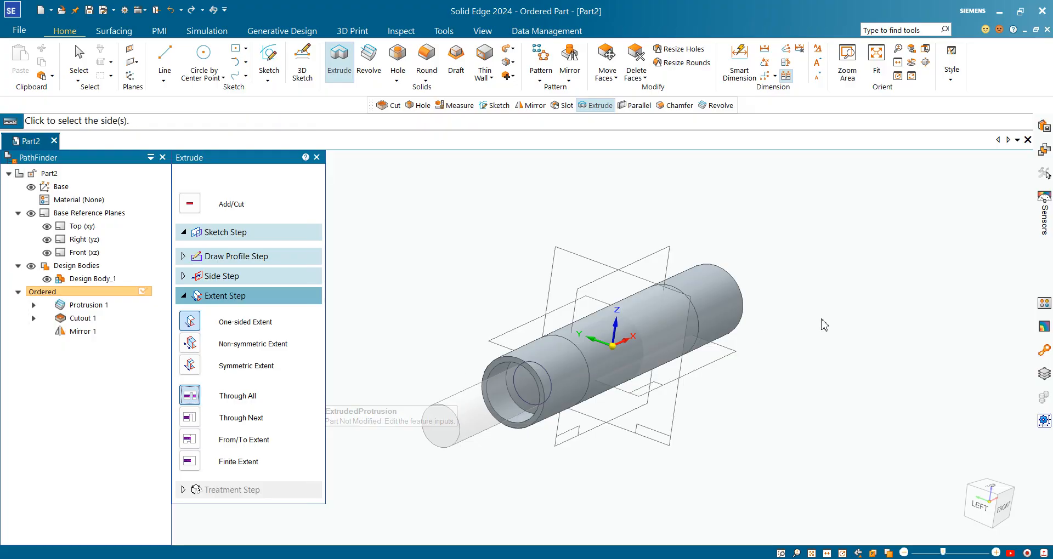
click(775, 347)
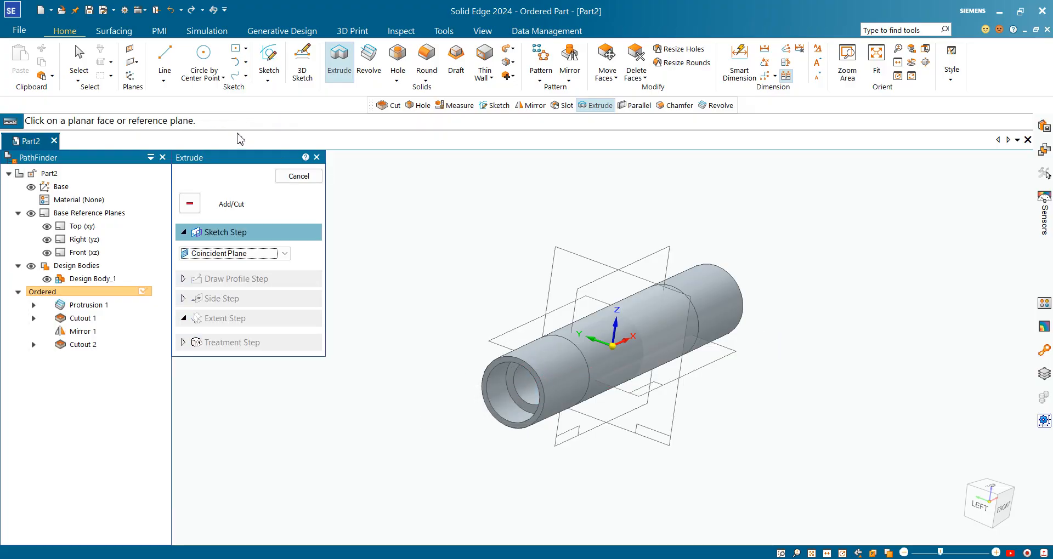
click(298, 177)
middle_drag(416, 270, 559, 347)
scroll(556, 341, down, 5)
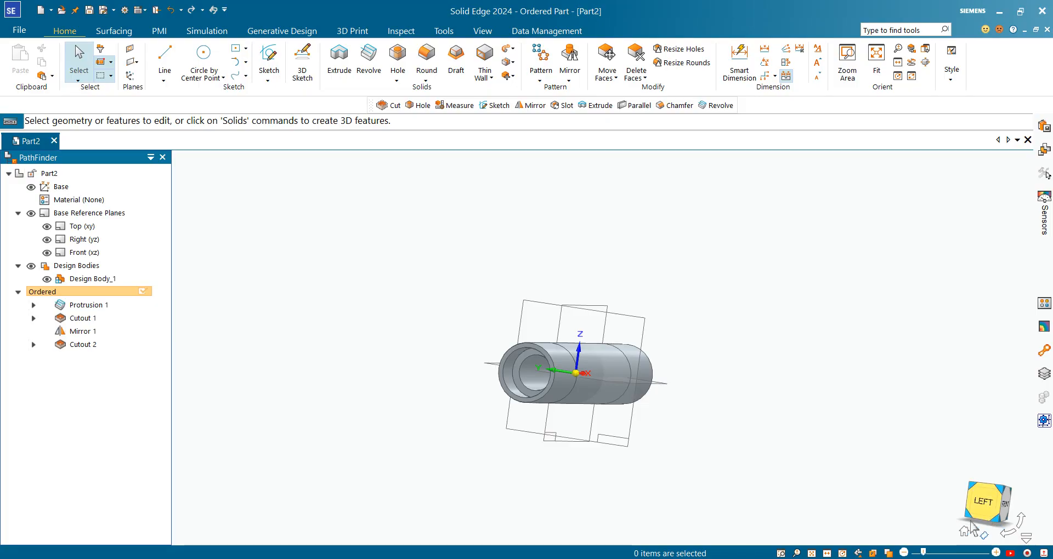
click(965, 532)
Step: Check the end chamfer size in the PDF drawing, and chamfer the mouth edges of both 42 mm bores with a 0.50 mm setback in Solid Edge
key(alt+Tab)
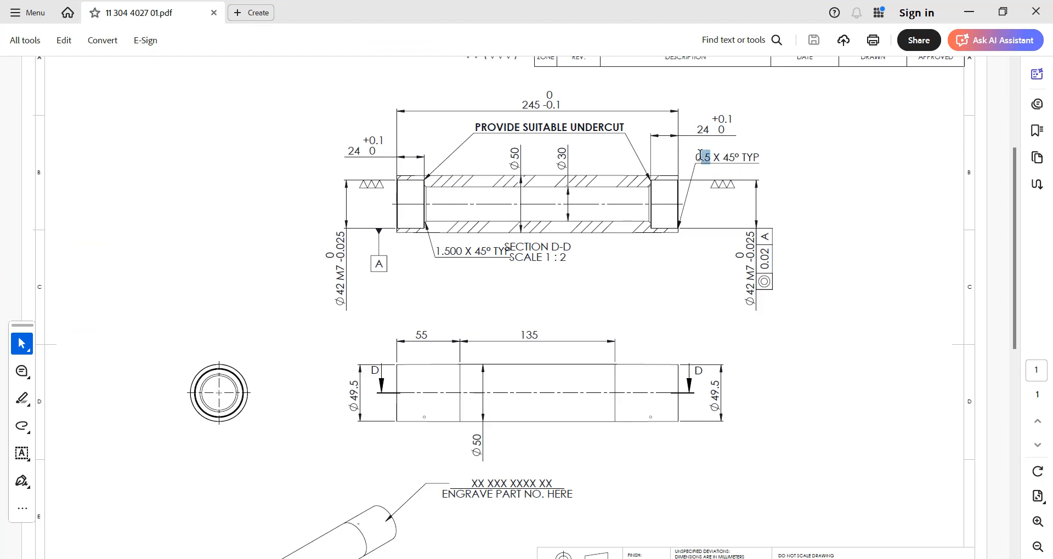
drag(702, 155, 705, 159)
click(488, 308)
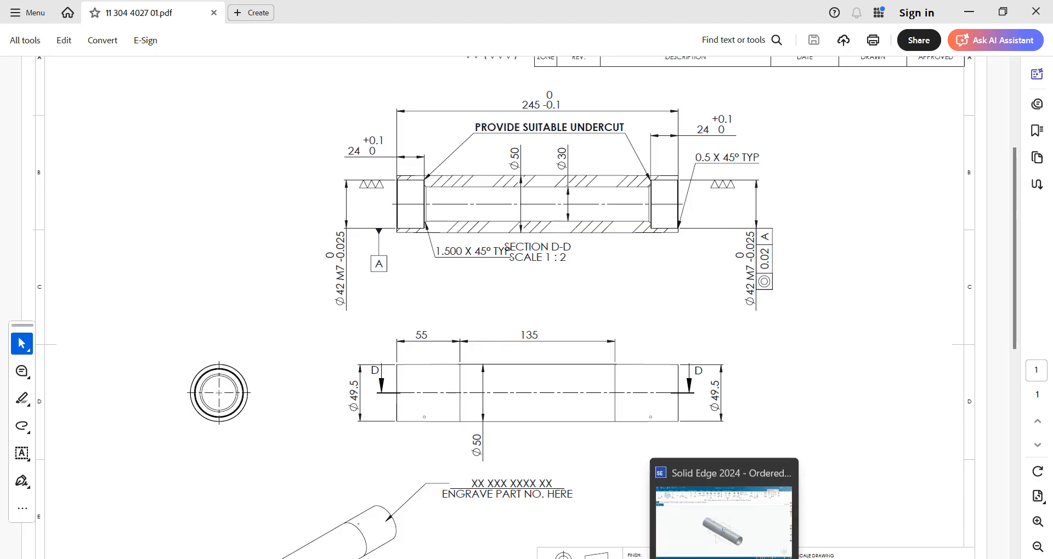
click(724, 558)
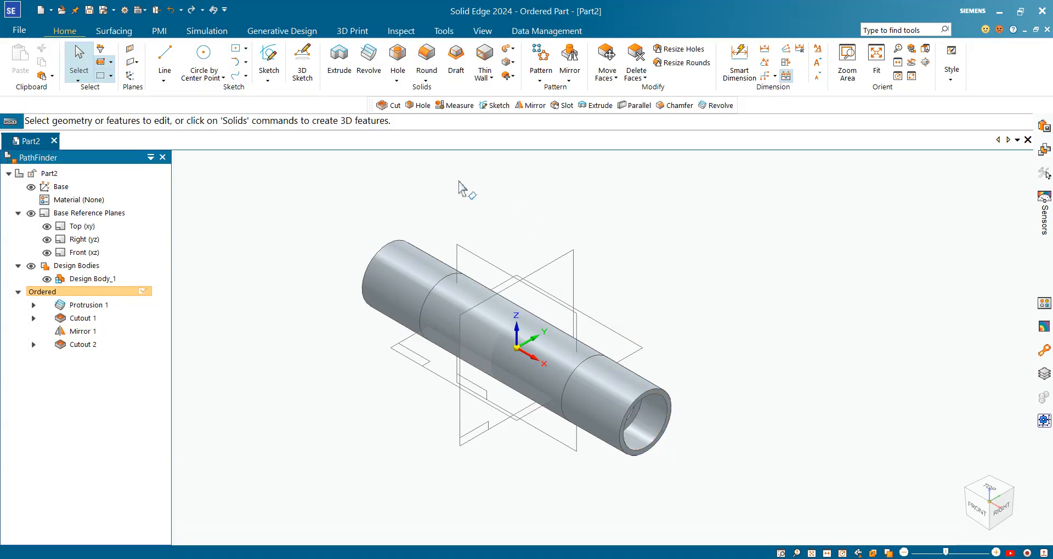
click(426, 81)
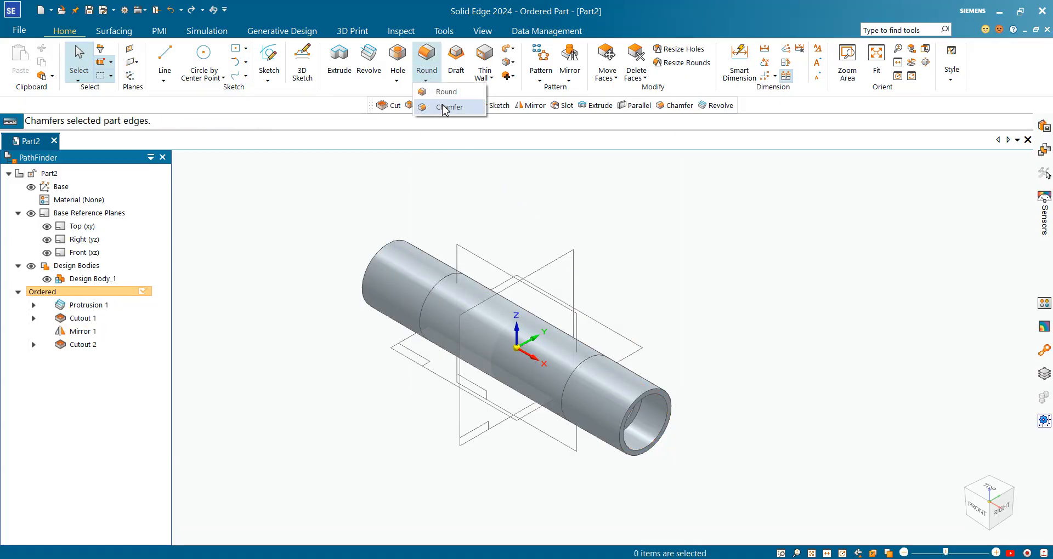
click(444, 110)
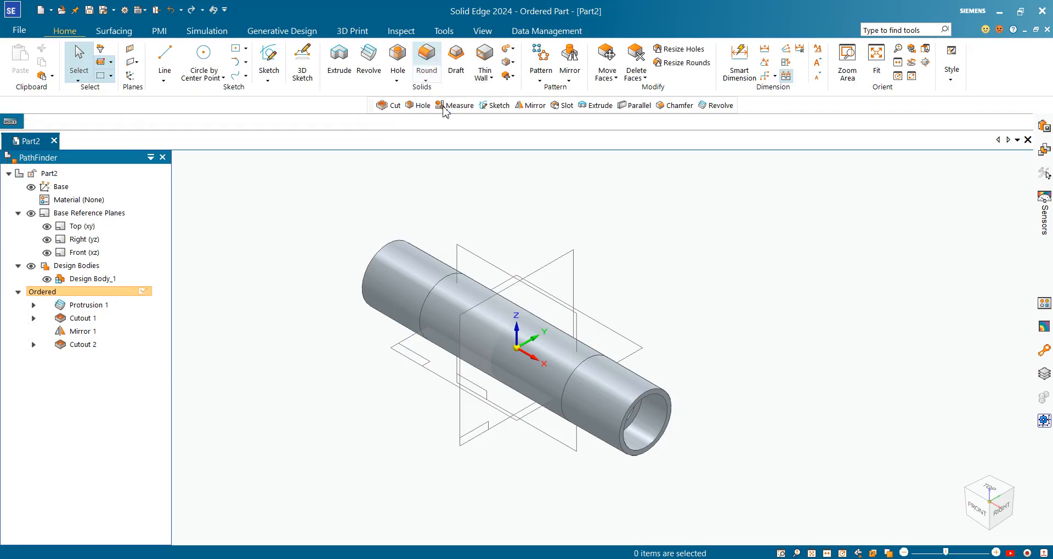
click(664, 440)
middle_drag(664, 441, 357, 459)
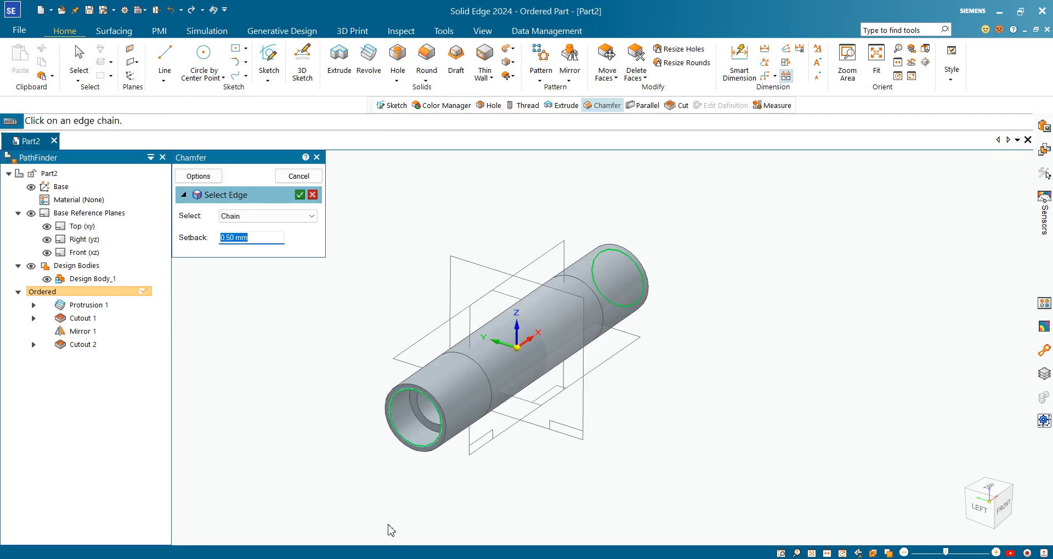
click(299, 194)
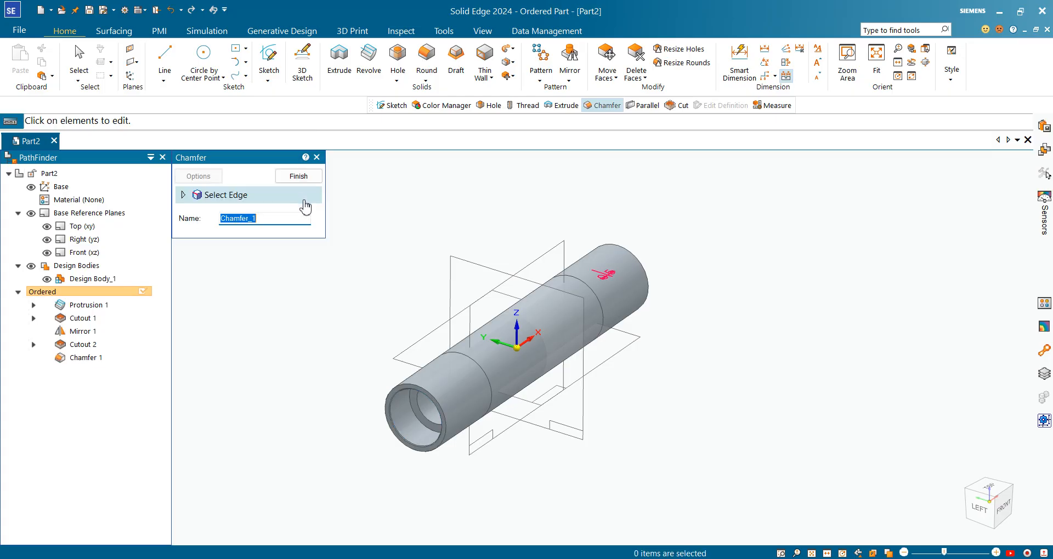
click(299, 176)
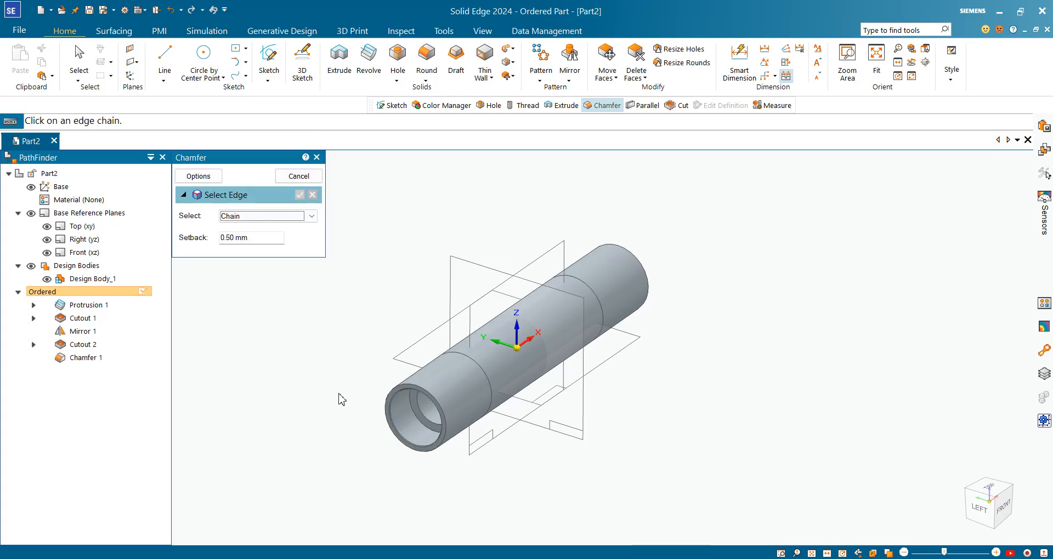
Step: Check the inner chamfer size in the PDF drawing, and chamfer both end edges of the 30 mm through-bore with a 1.50 mm setback
key(alt+Tab)
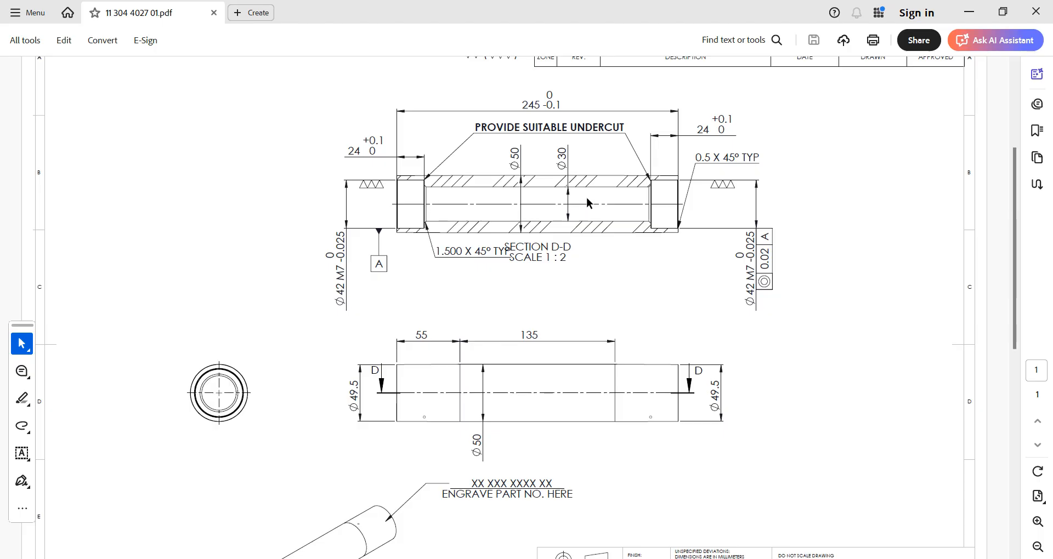
key(alt+Tab)
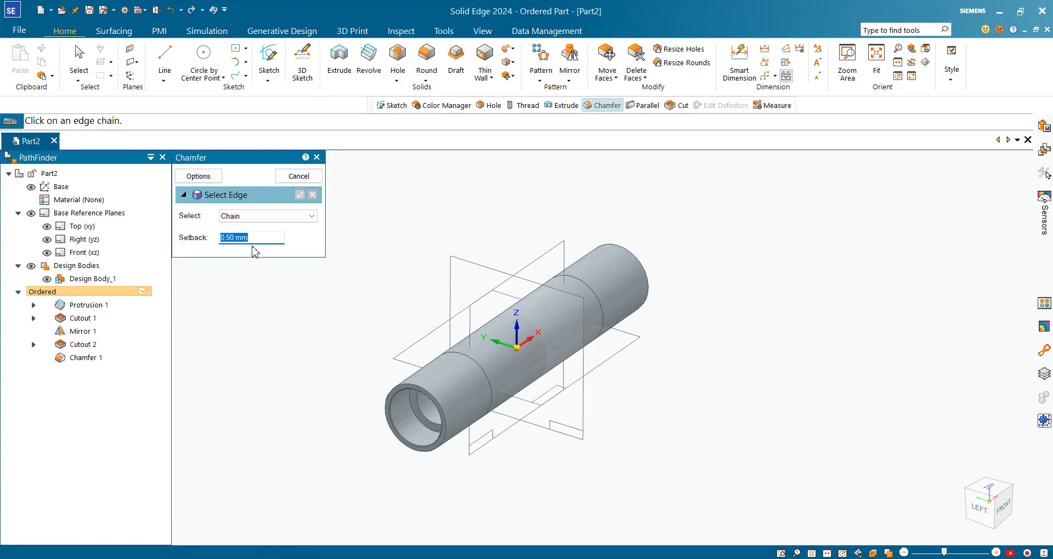
text(1)
click(429, 420)
middle_drag(793, 341, 635, 374)
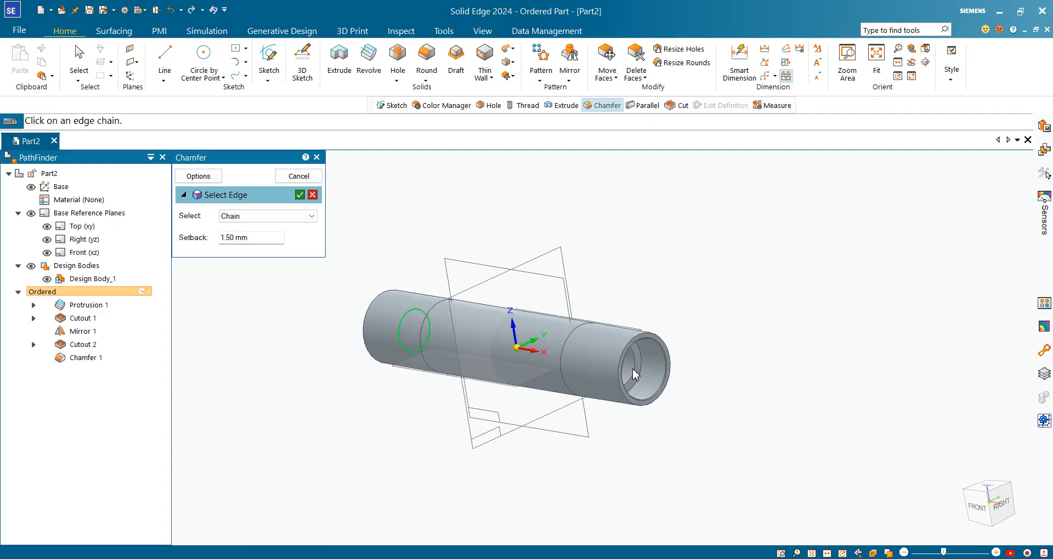
click(632, 371)
click(300, 195)
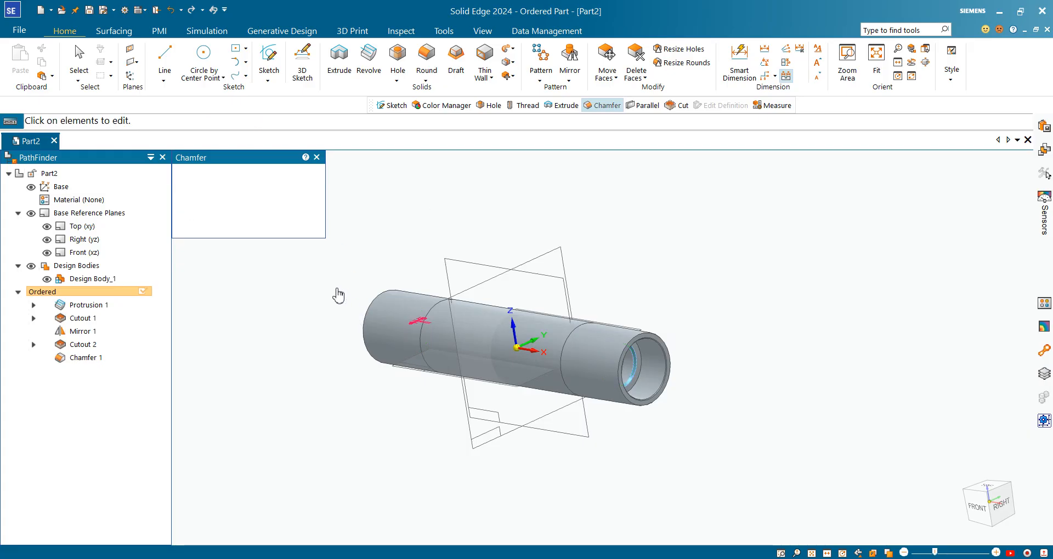
click(294, 175)
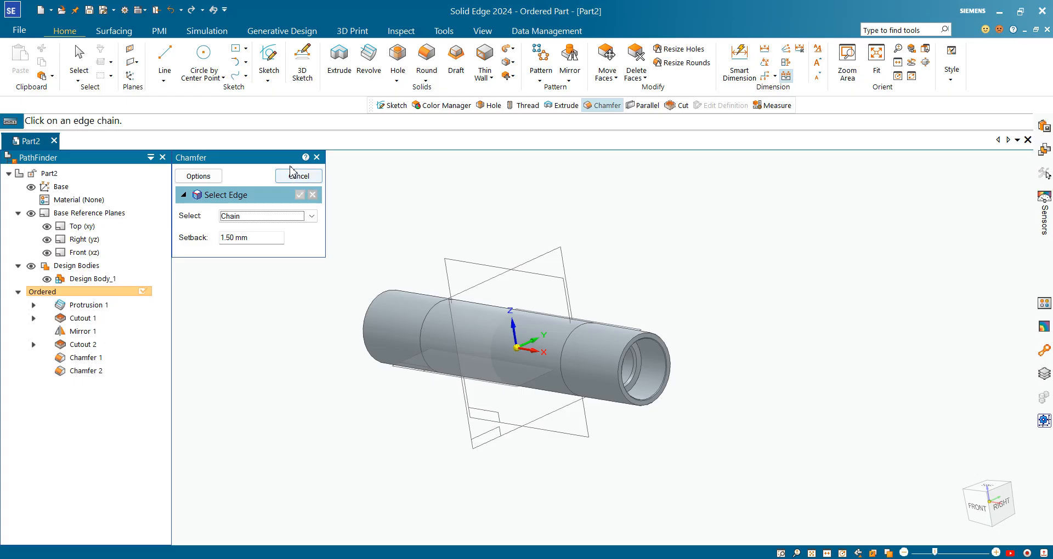
click(299, 175)
click(957, 532)
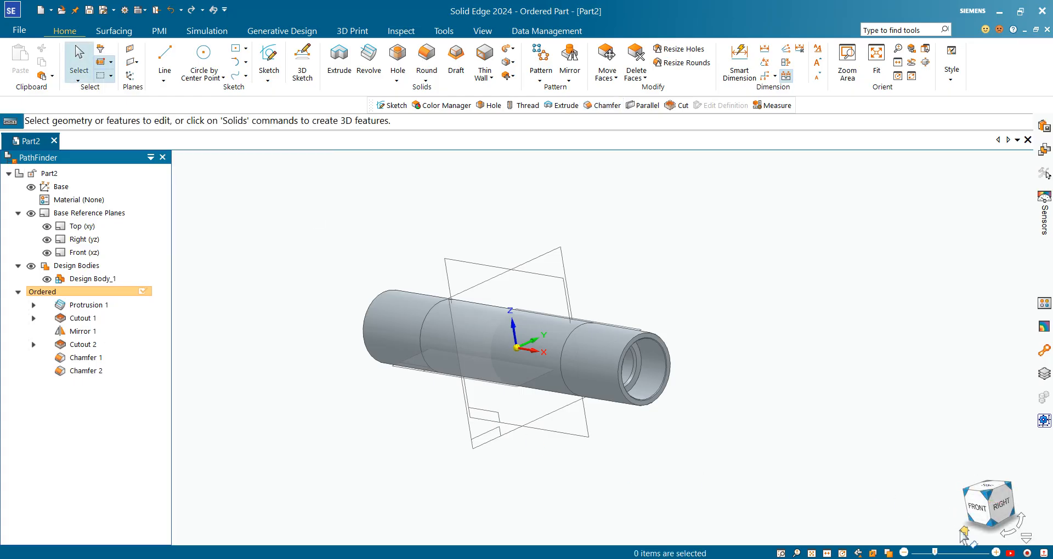